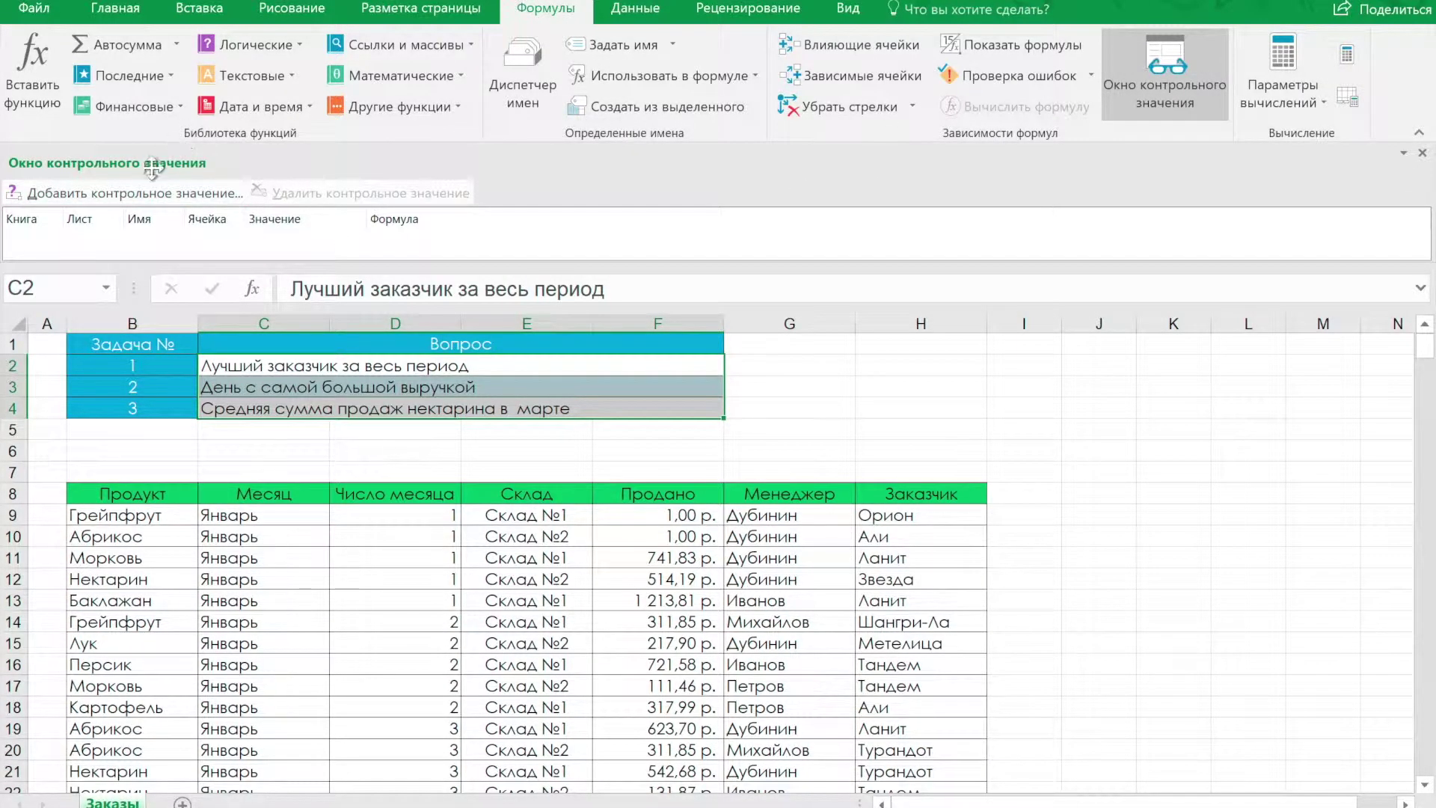
- Add the question cells C2:F4 of the Заказы sheet to the Watch Window and adjust its columns to show the full values
left_click(146, 196)
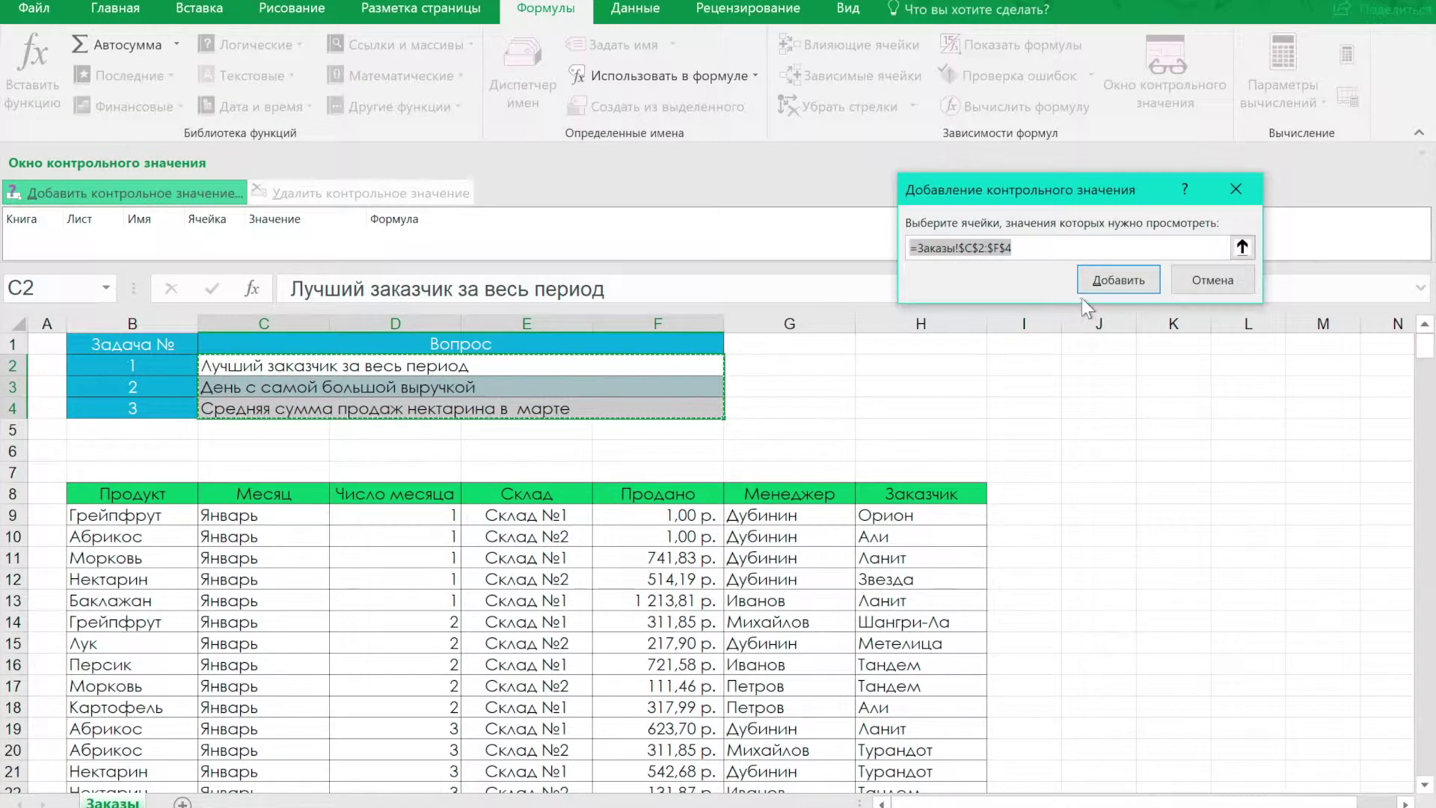
left_click(1097, 272)
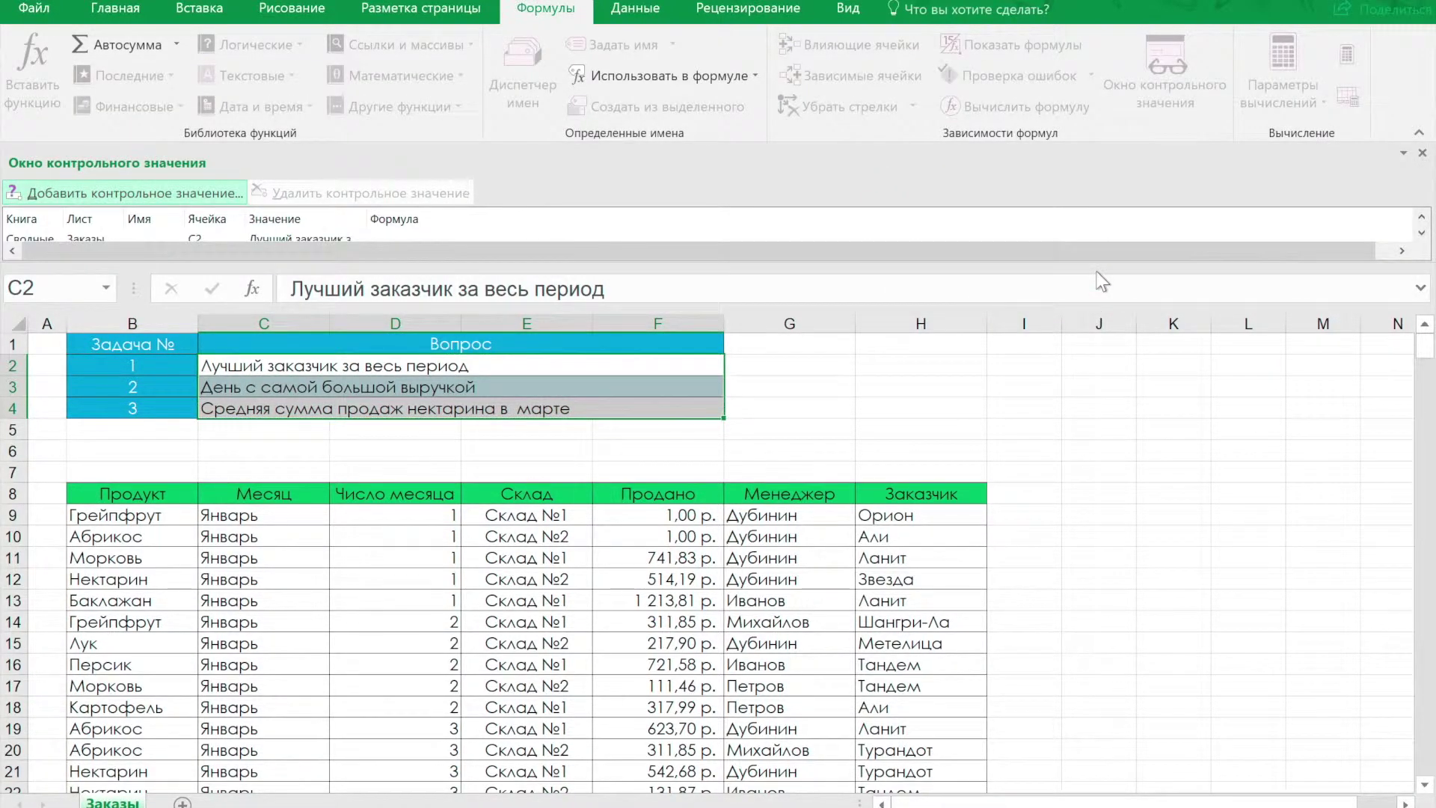
left_click_drag(1406, 219, 740, 215)
left_click(408, 241)
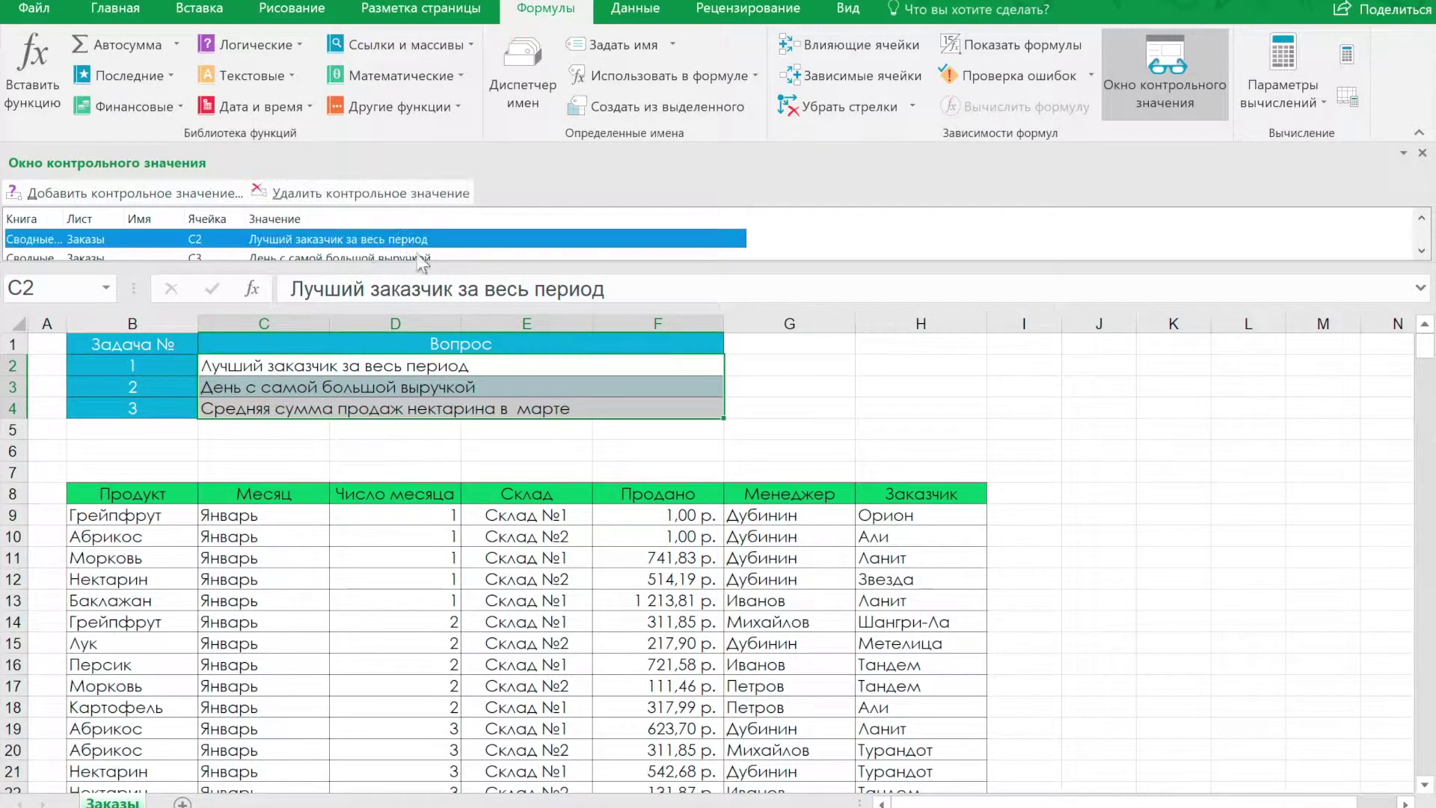
- Select the whole orders table Заказы!$B$8:$H$362 and create a pivot table from it on a new worksheet
left_click(574, 630)
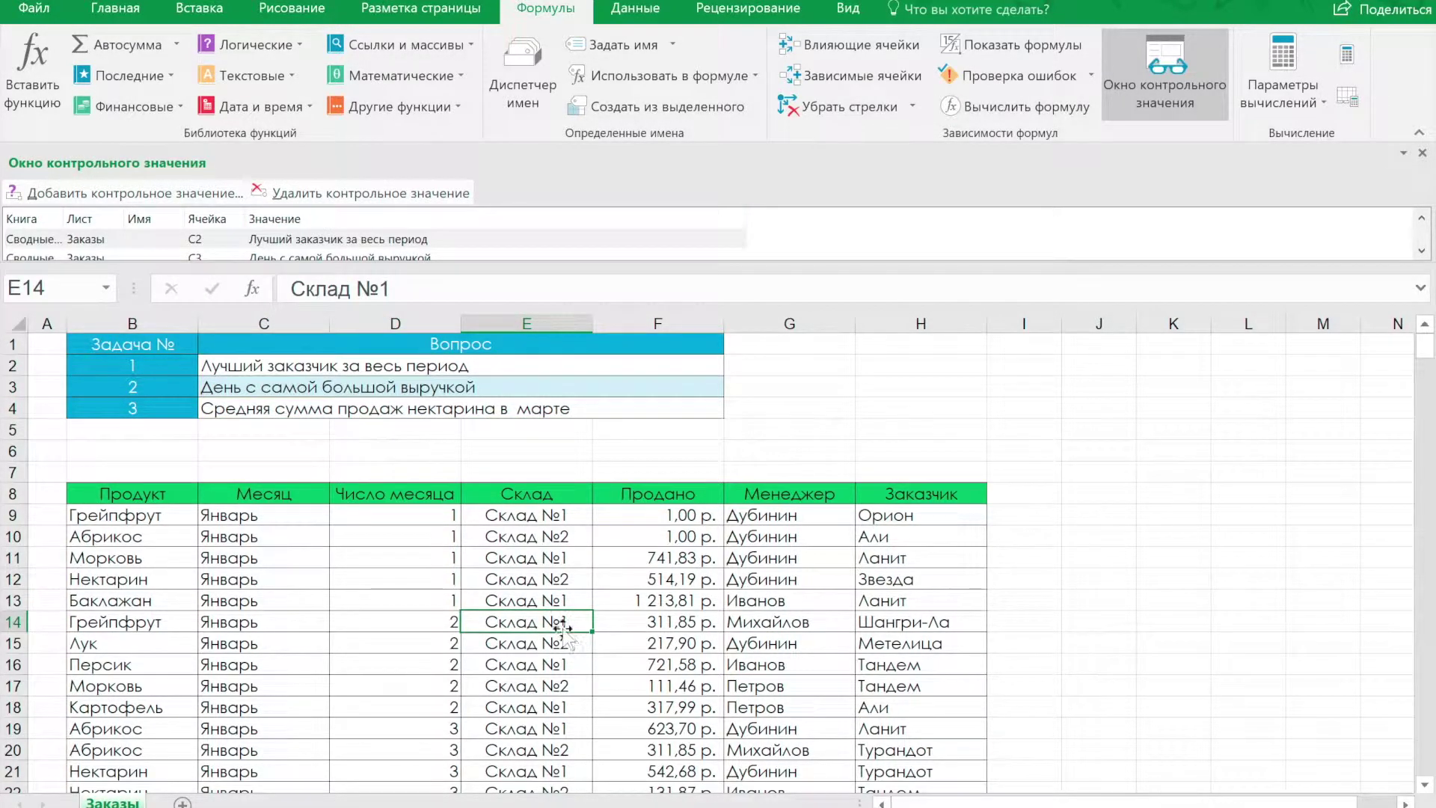
scroll(574, 632, "down", 9)
key("ctrl+a")
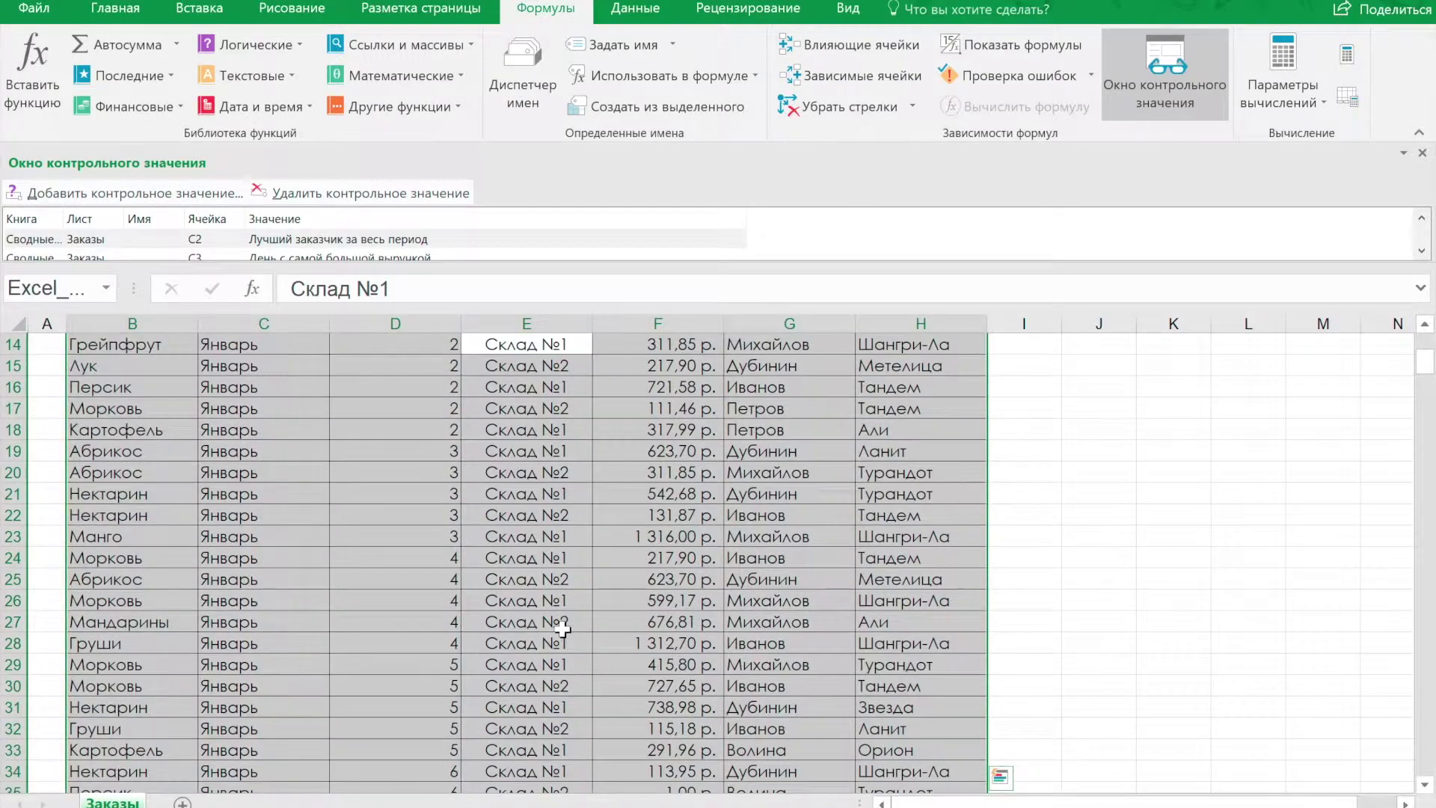
scroll(583, 662, "right", 3)
scroll(581, 653, "up", 5)
scroll(581, 653, "left", 3)
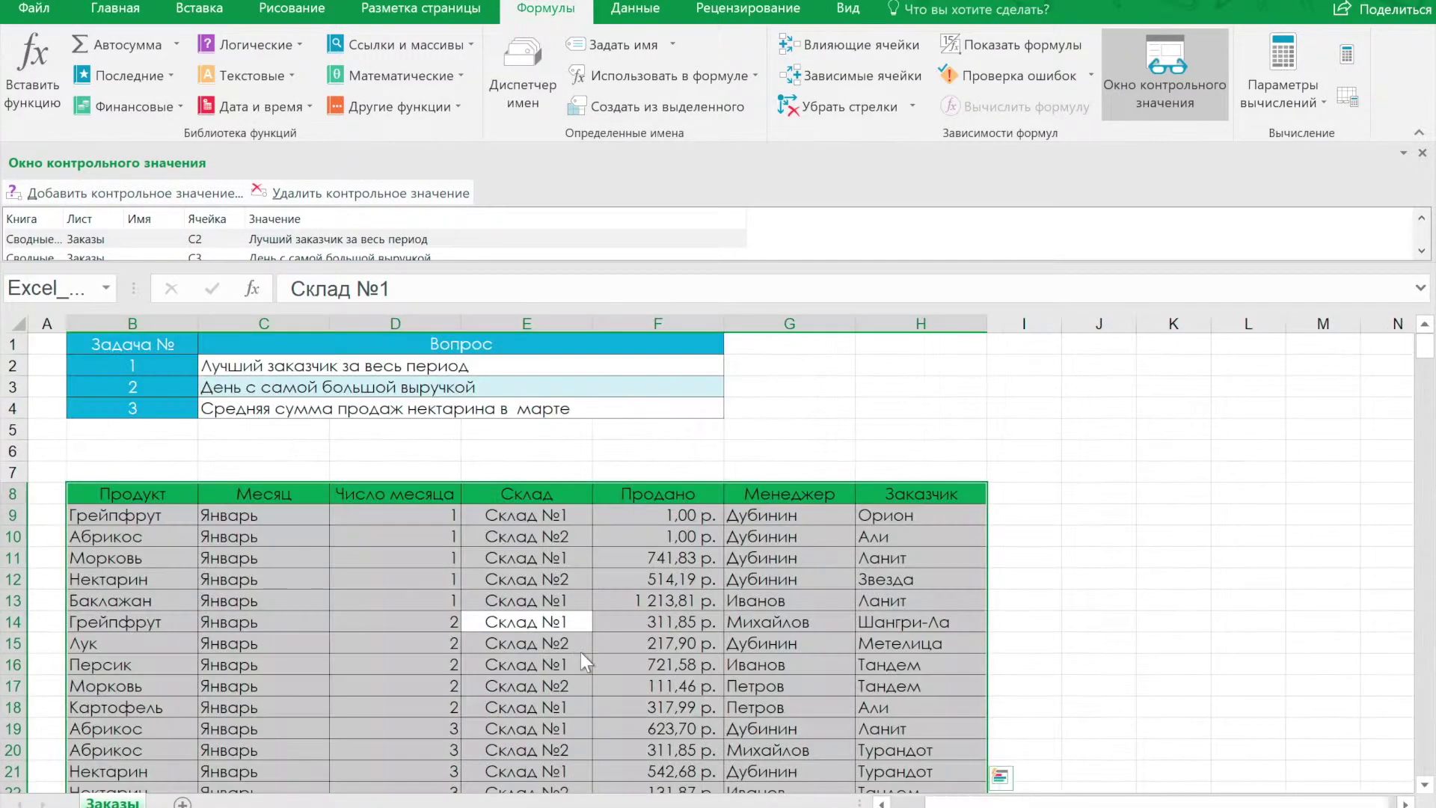
key("Return")
scroll(581, 653, "down", 20)
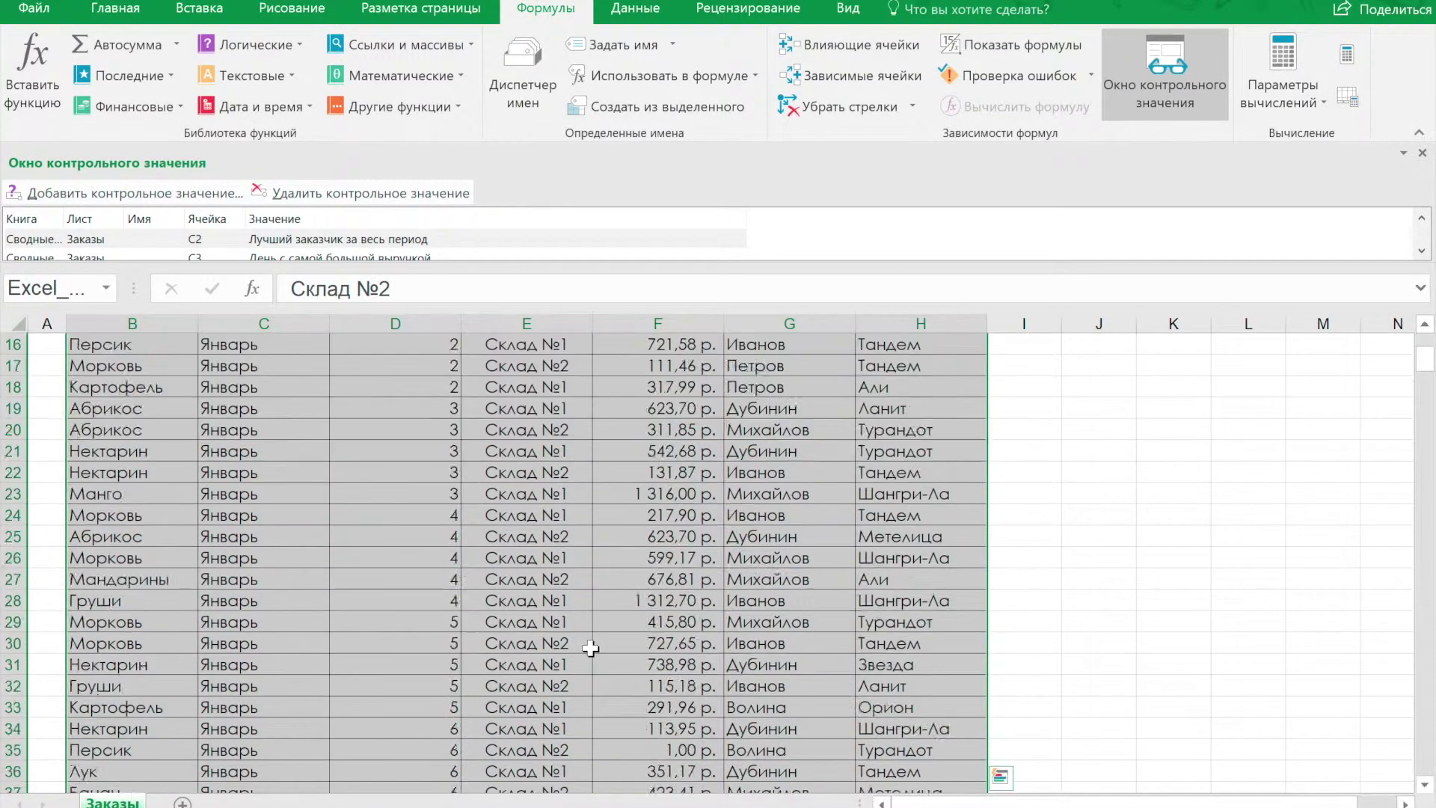
scroll(593, 647, "down", 20)
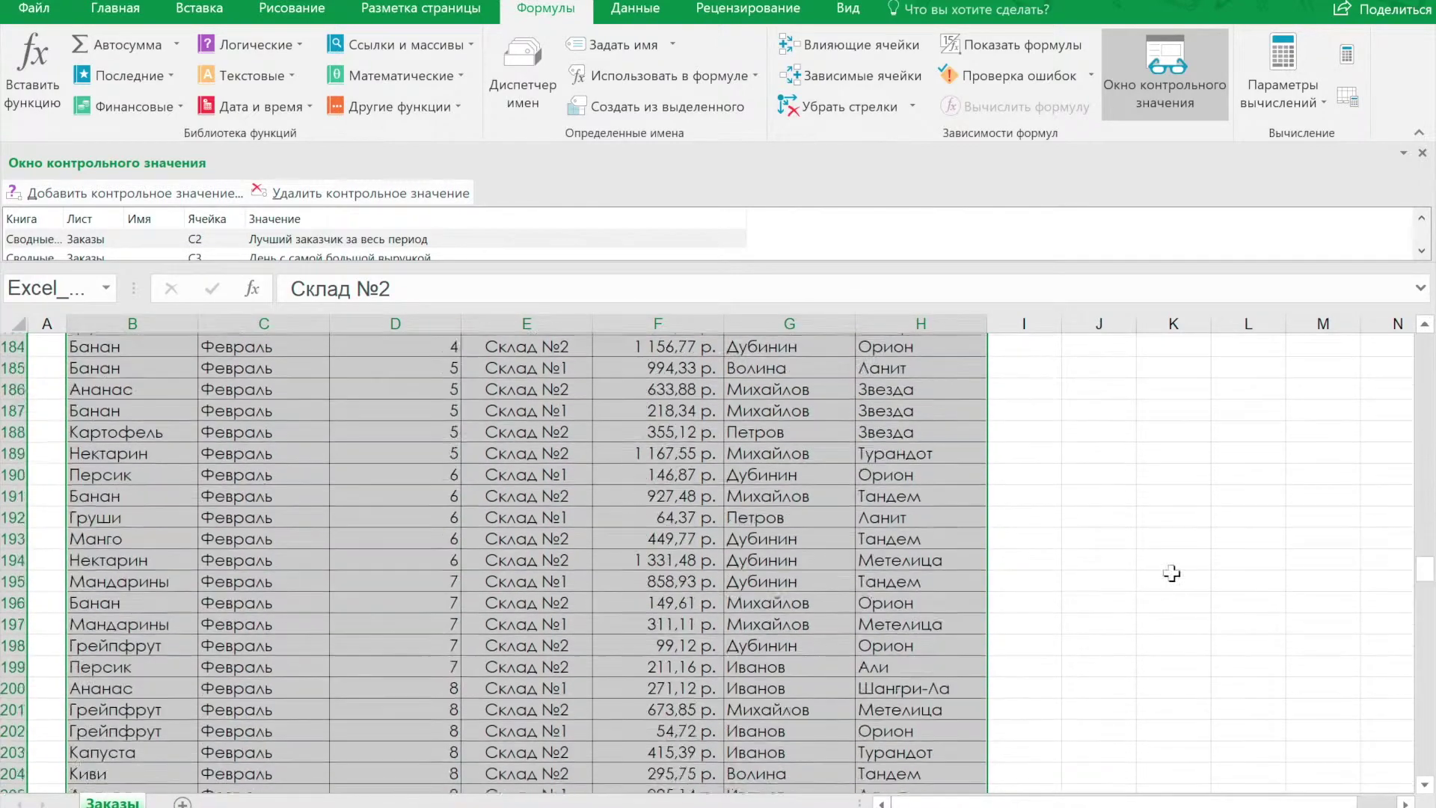
scroll(1245, 580, "down", 2)
left_click_drag(1424, 594, 1425, 512)
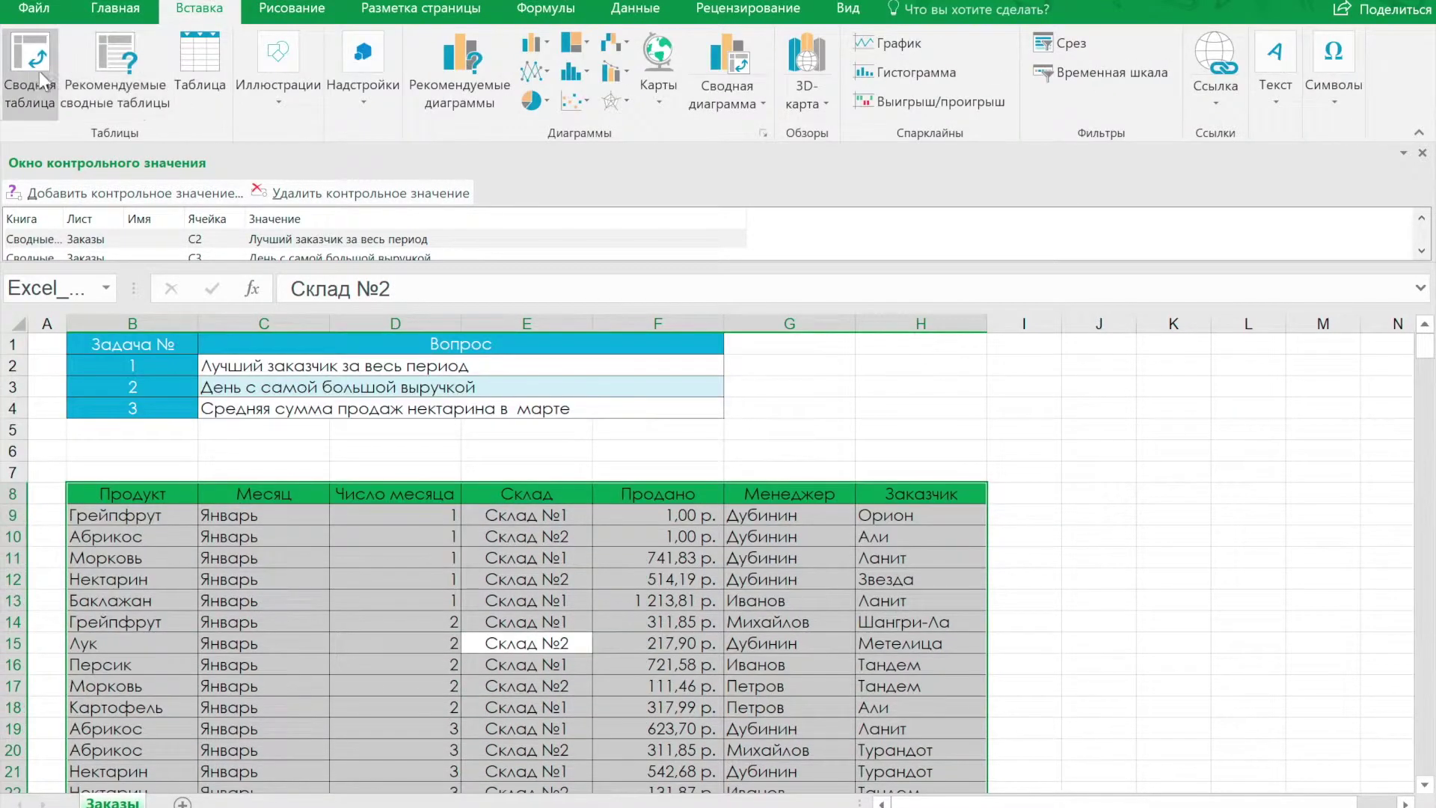
left_click(30, 75)
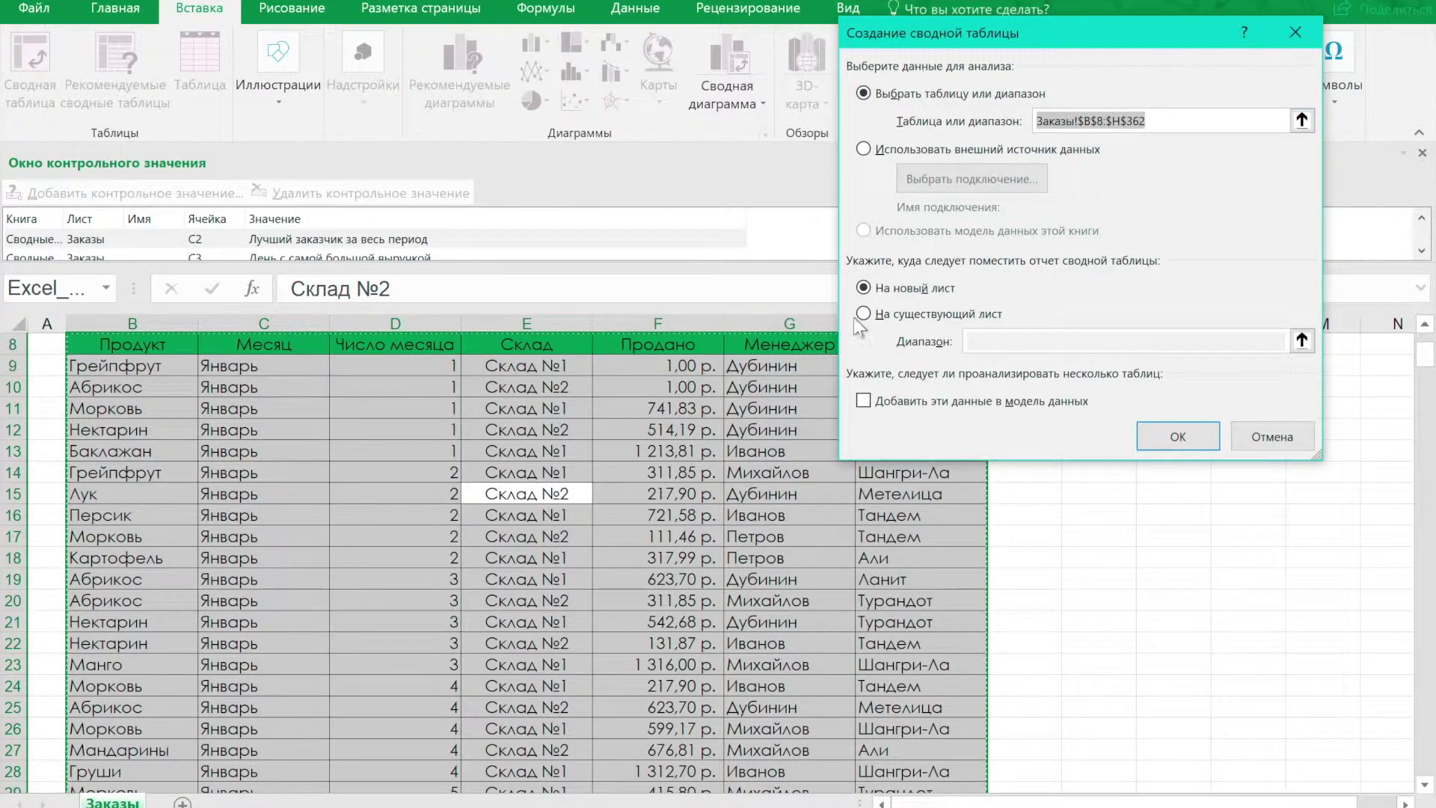
left_click(1167, 433)
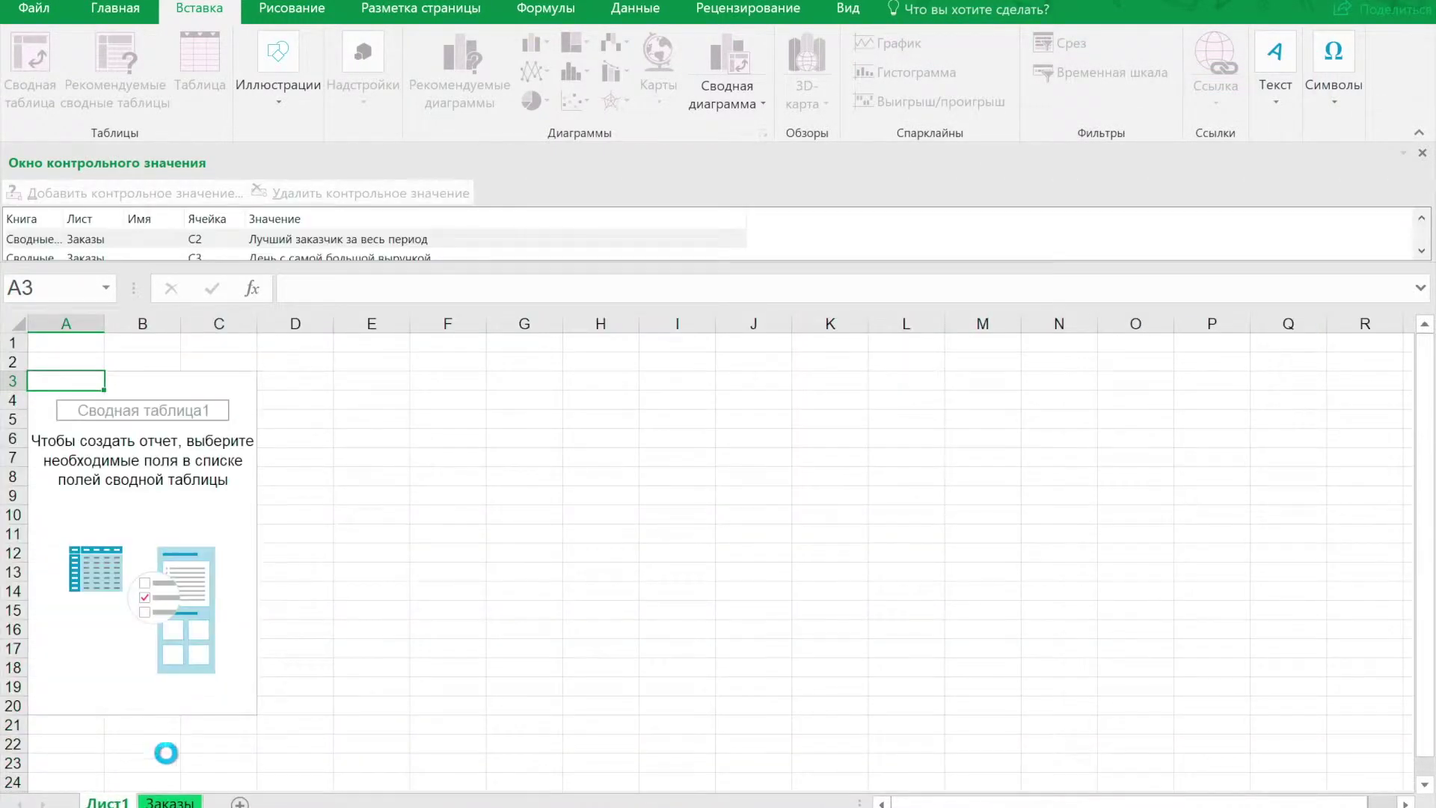
- Rename the new pivot table sheet as Аналитика and give its tab an orange colour
right_click(120, 799)
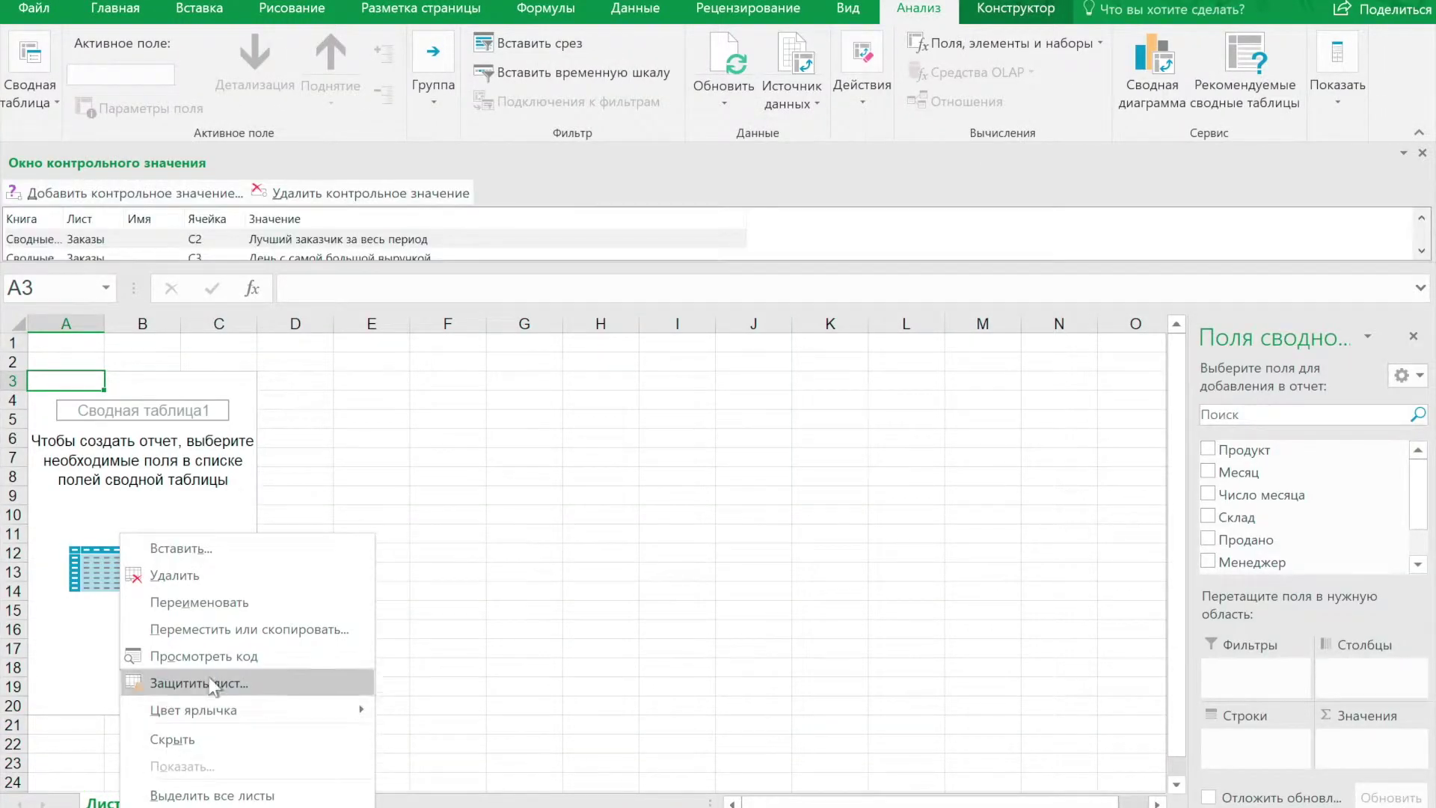
left_click(216, 605)
type("Ана")
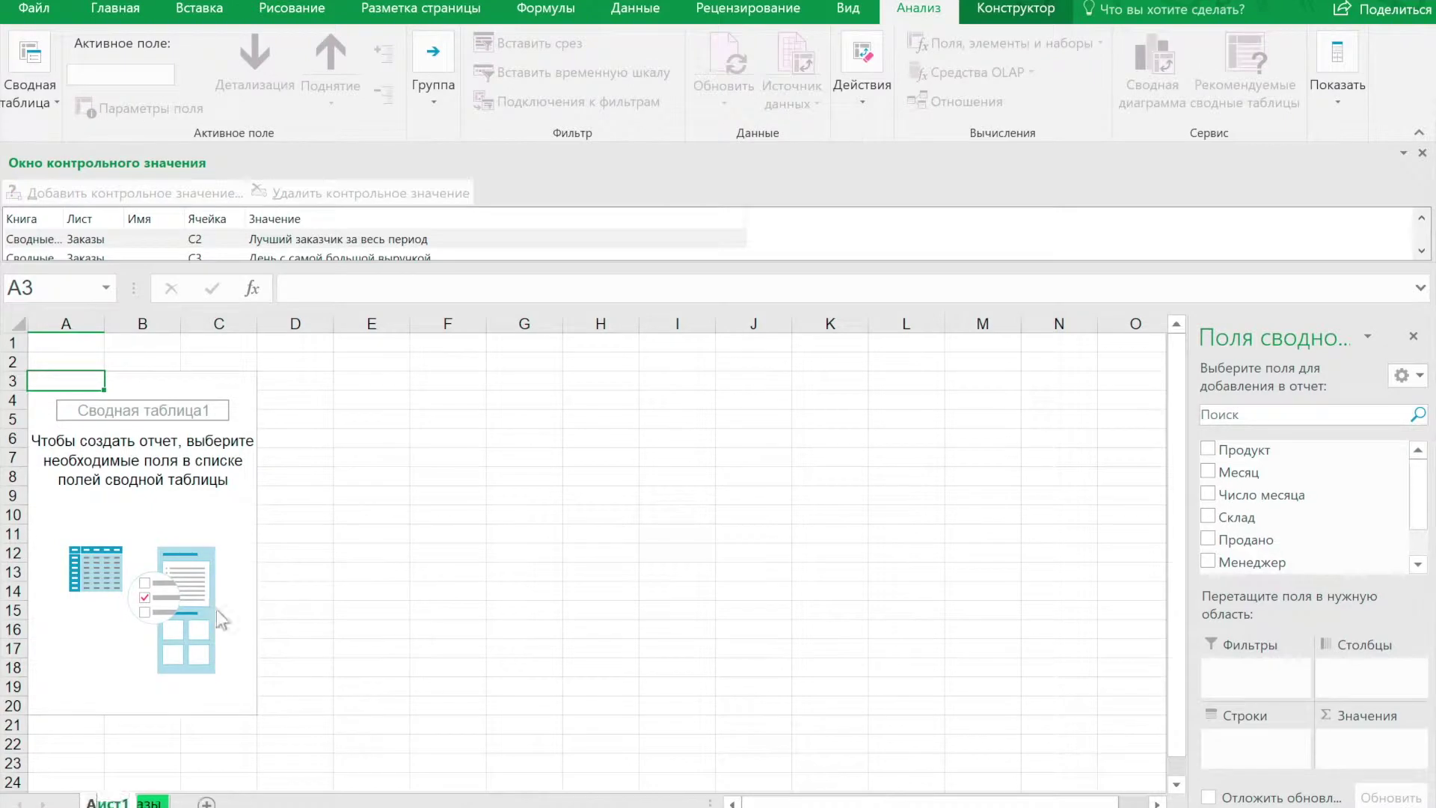
type("литика")
key("Return")
right_click(127, 800)
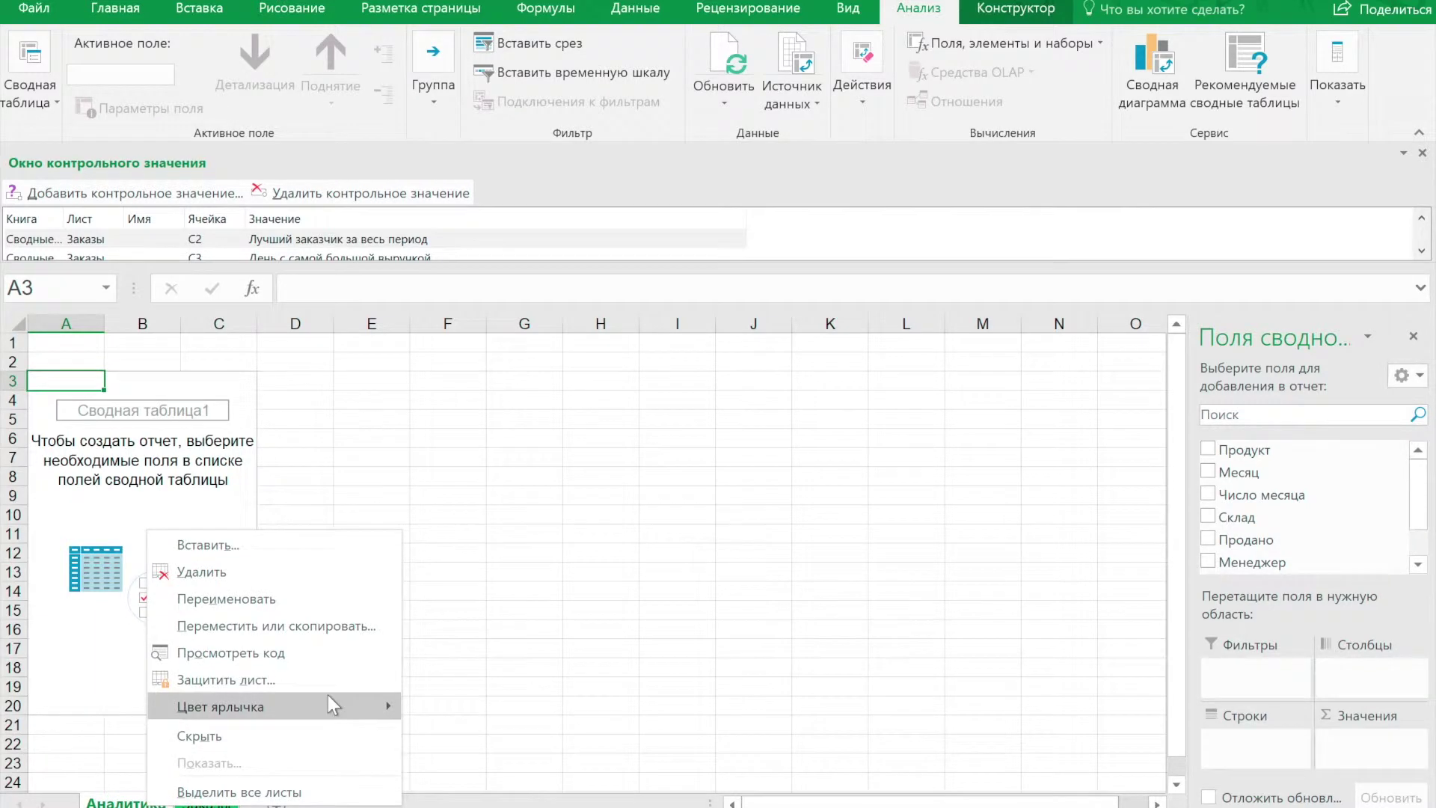
mouse_move(332, 703)
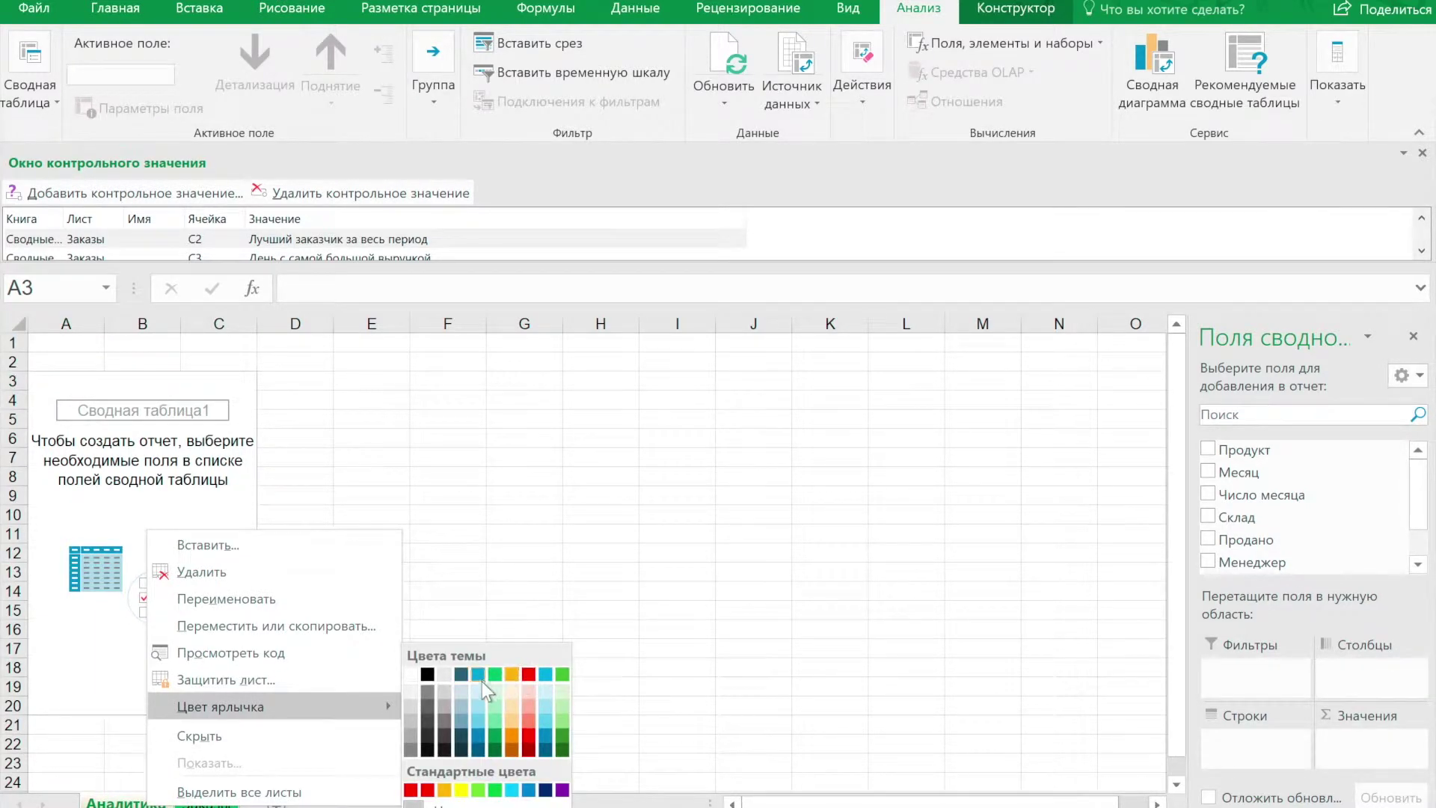
left_click(499, 676)
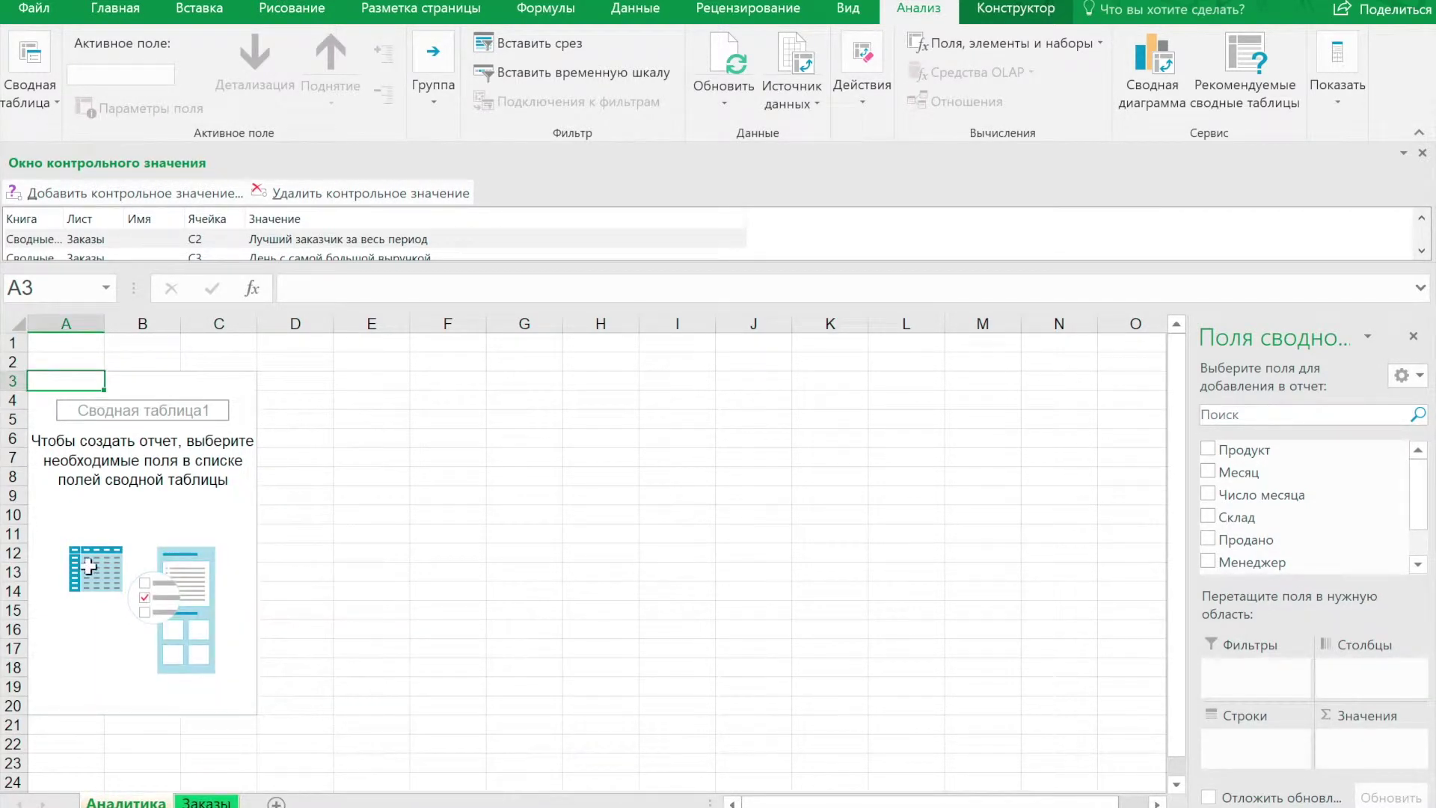
- Build the pivot table with Заказчик as rows and the sum of Продано as values
left_click(309, 237)
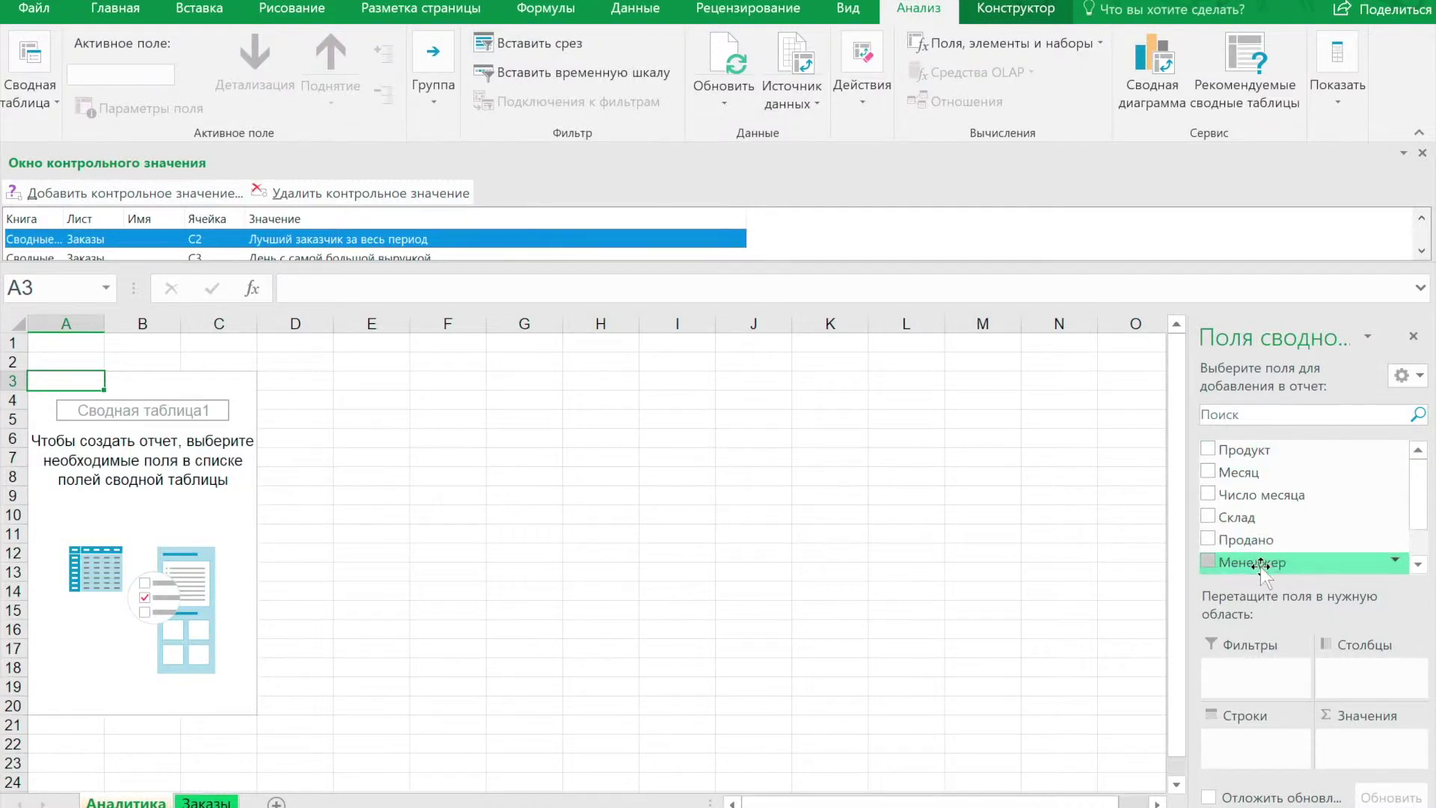
left_click_drag(1419, 494, 1419, 517)
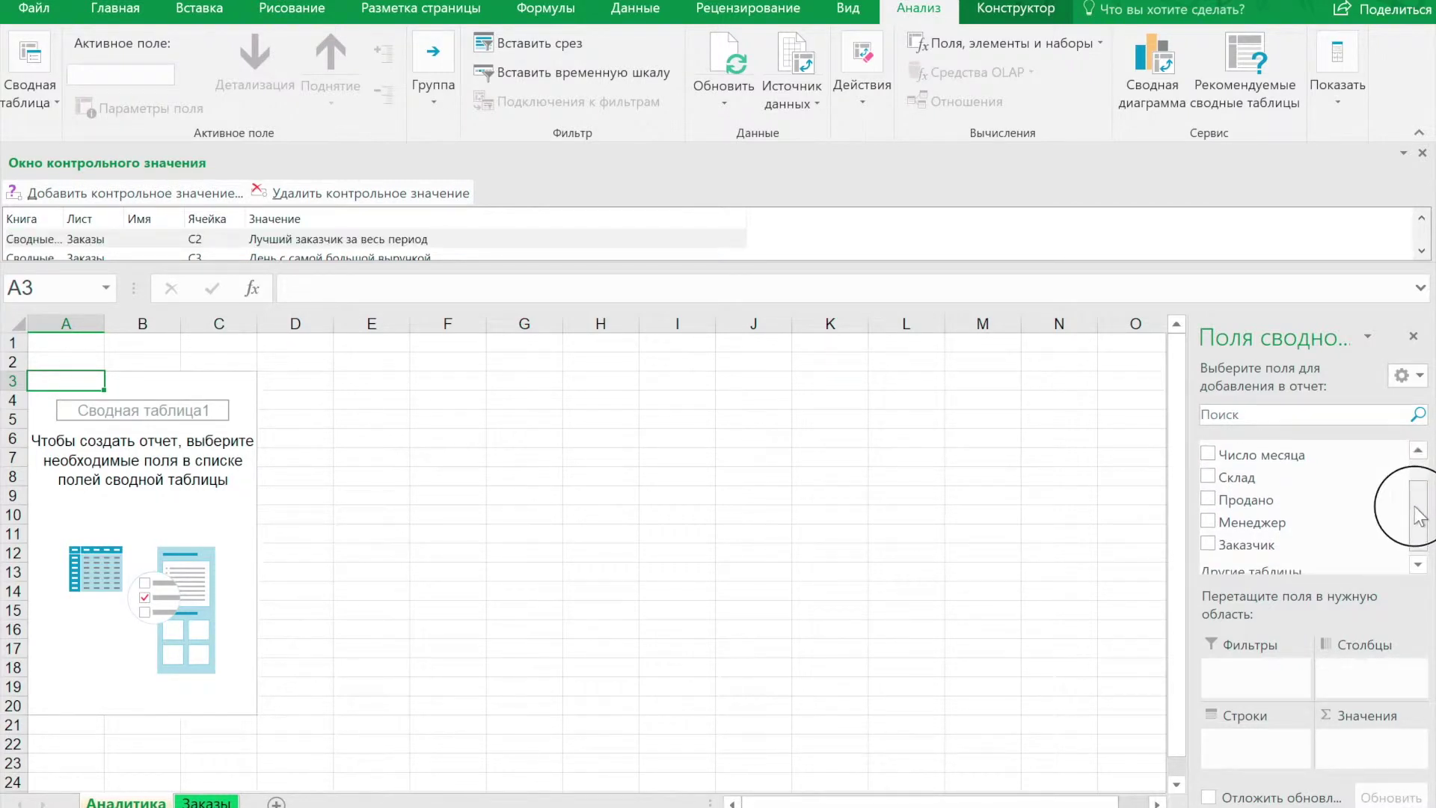
left_click(1210, 545)
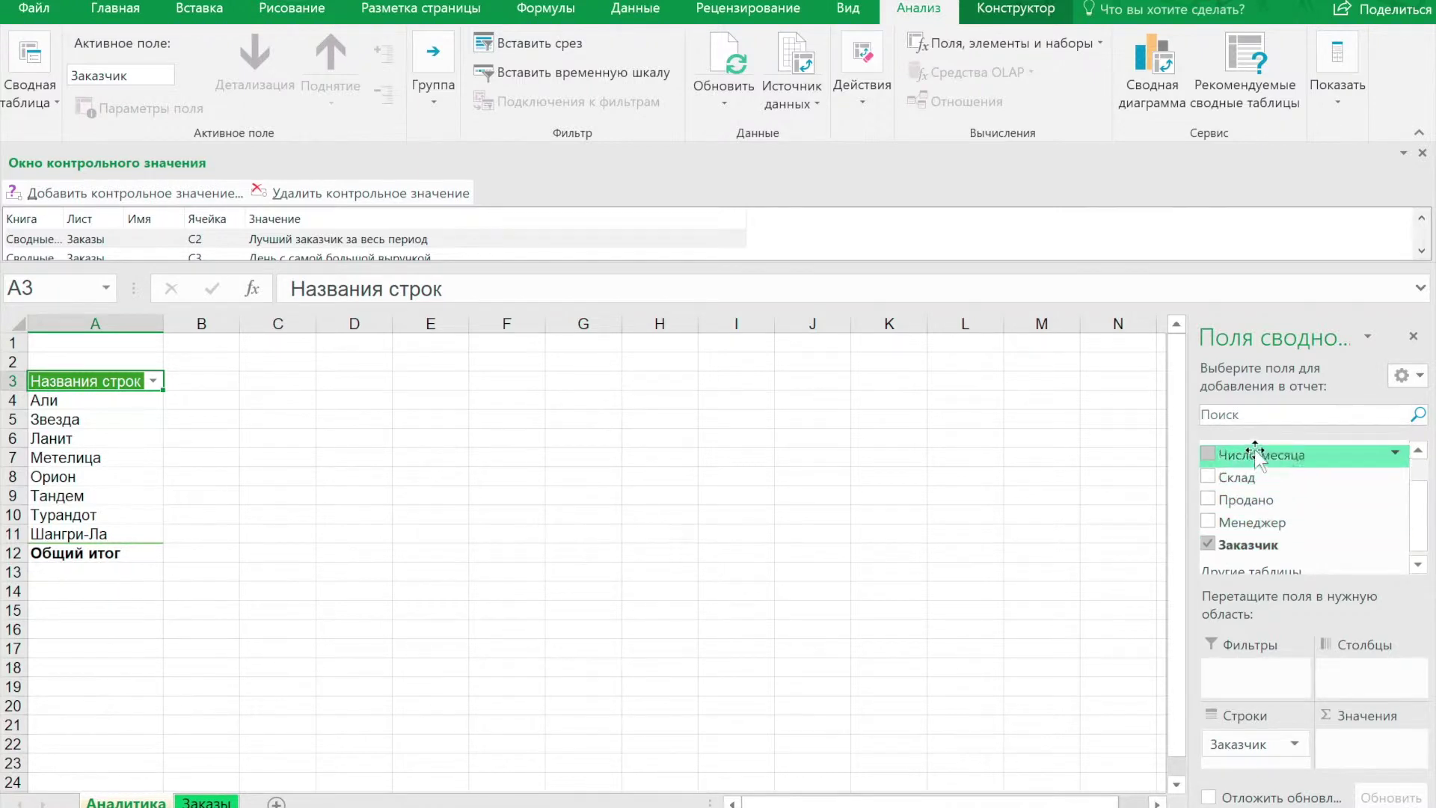
left_click(1209, 500)
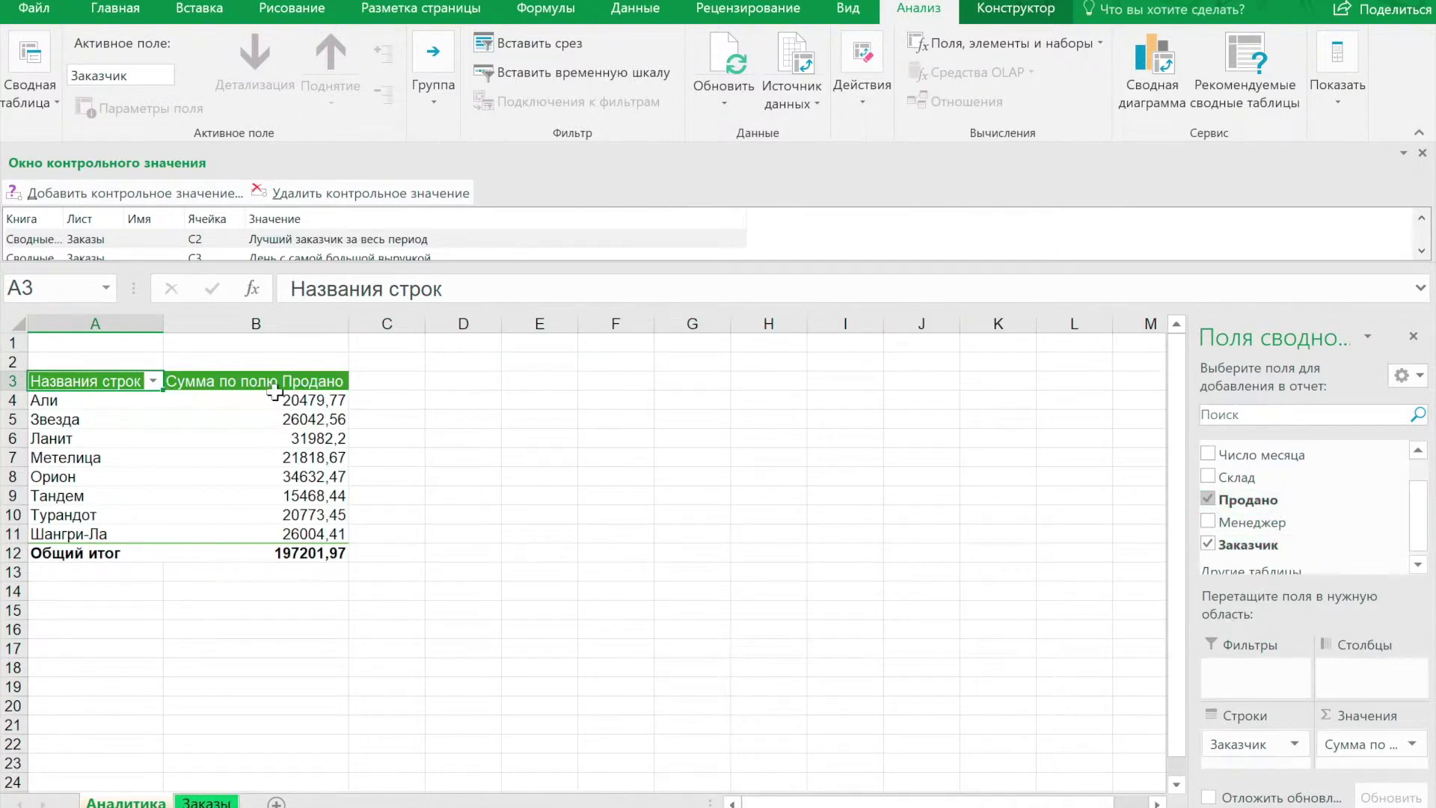
- Select the customers' sales totals in B4:B11 and enable the Максимум indicator in the status bar
left_click_drag(240, 400, 251, 535)
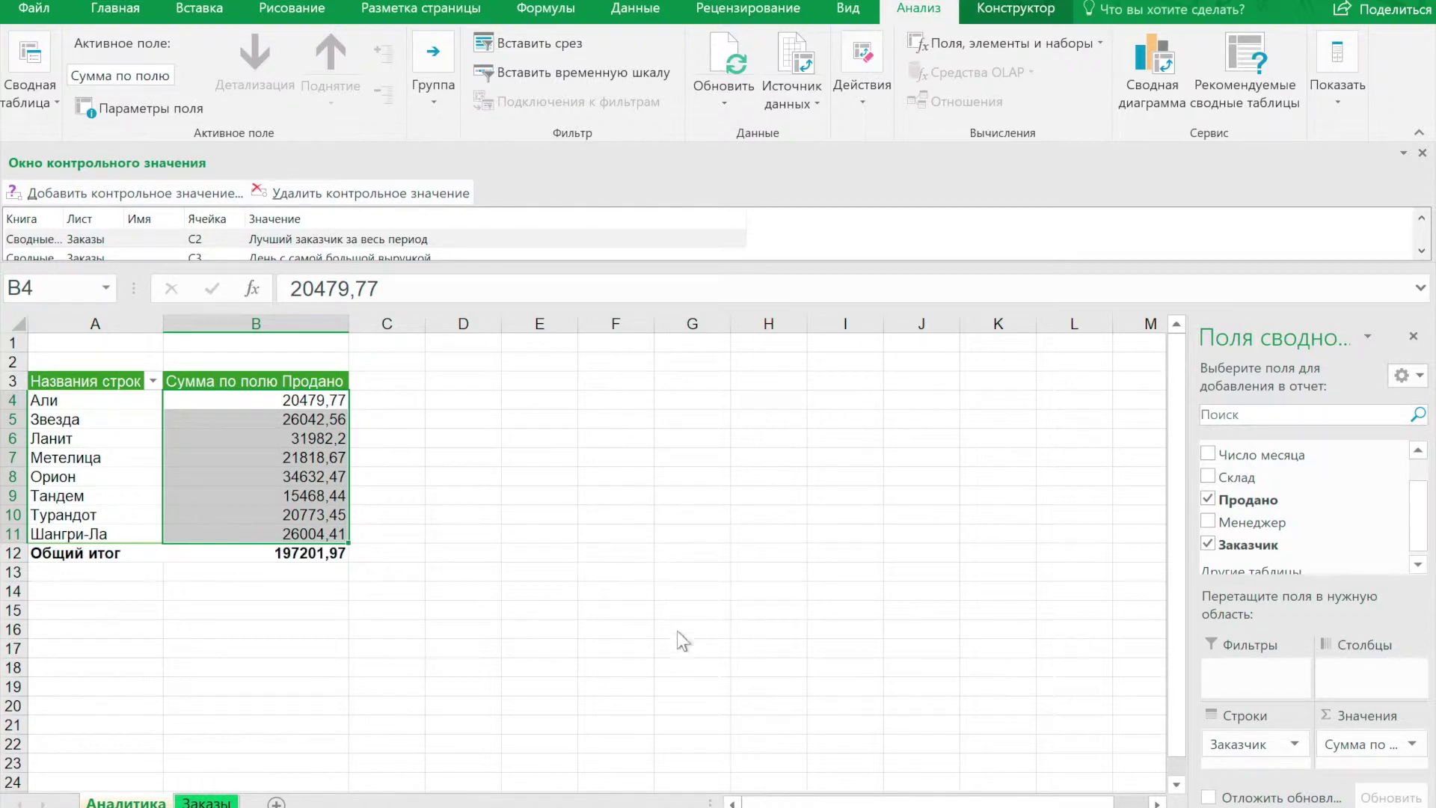
right_click(727, 805)
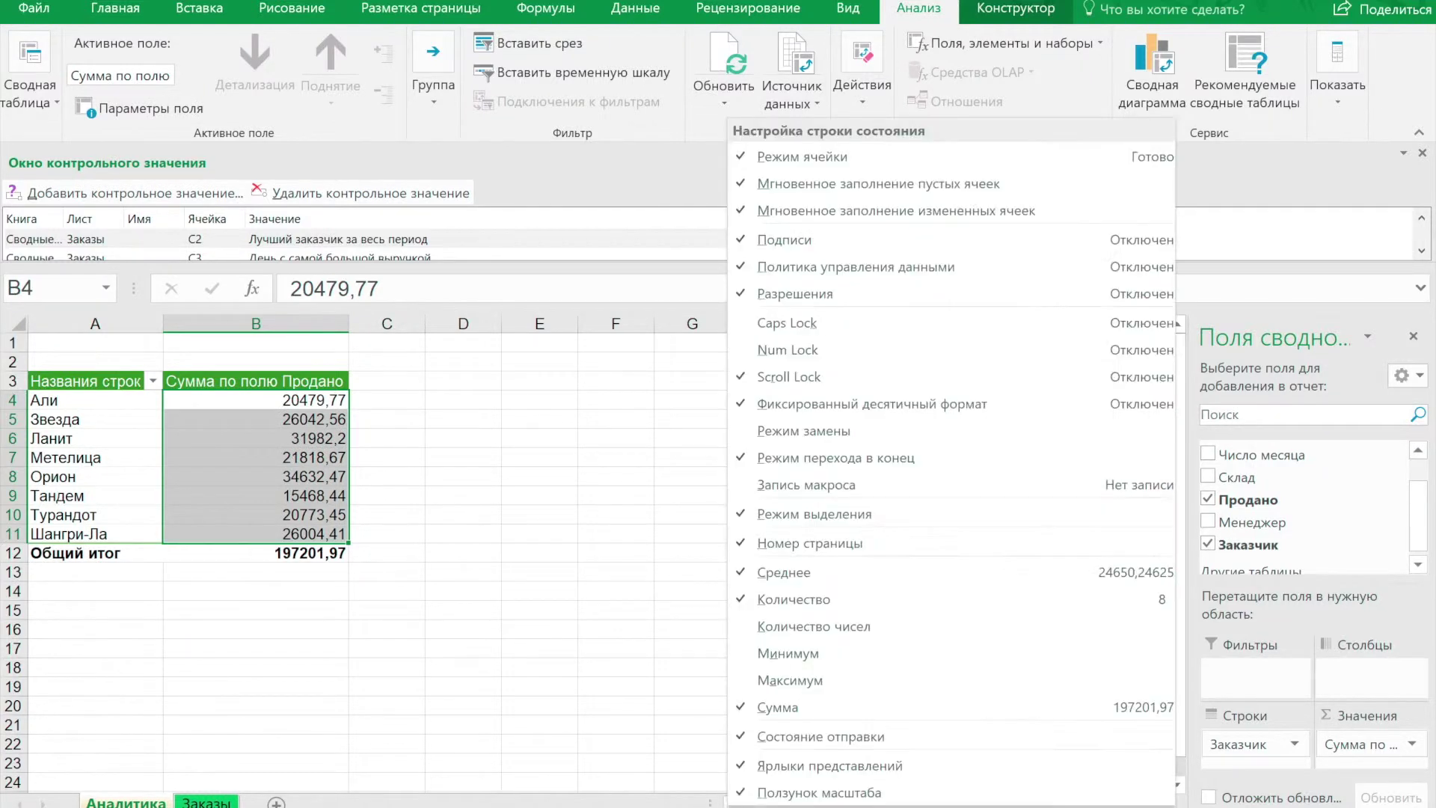
left_click(838, 675)
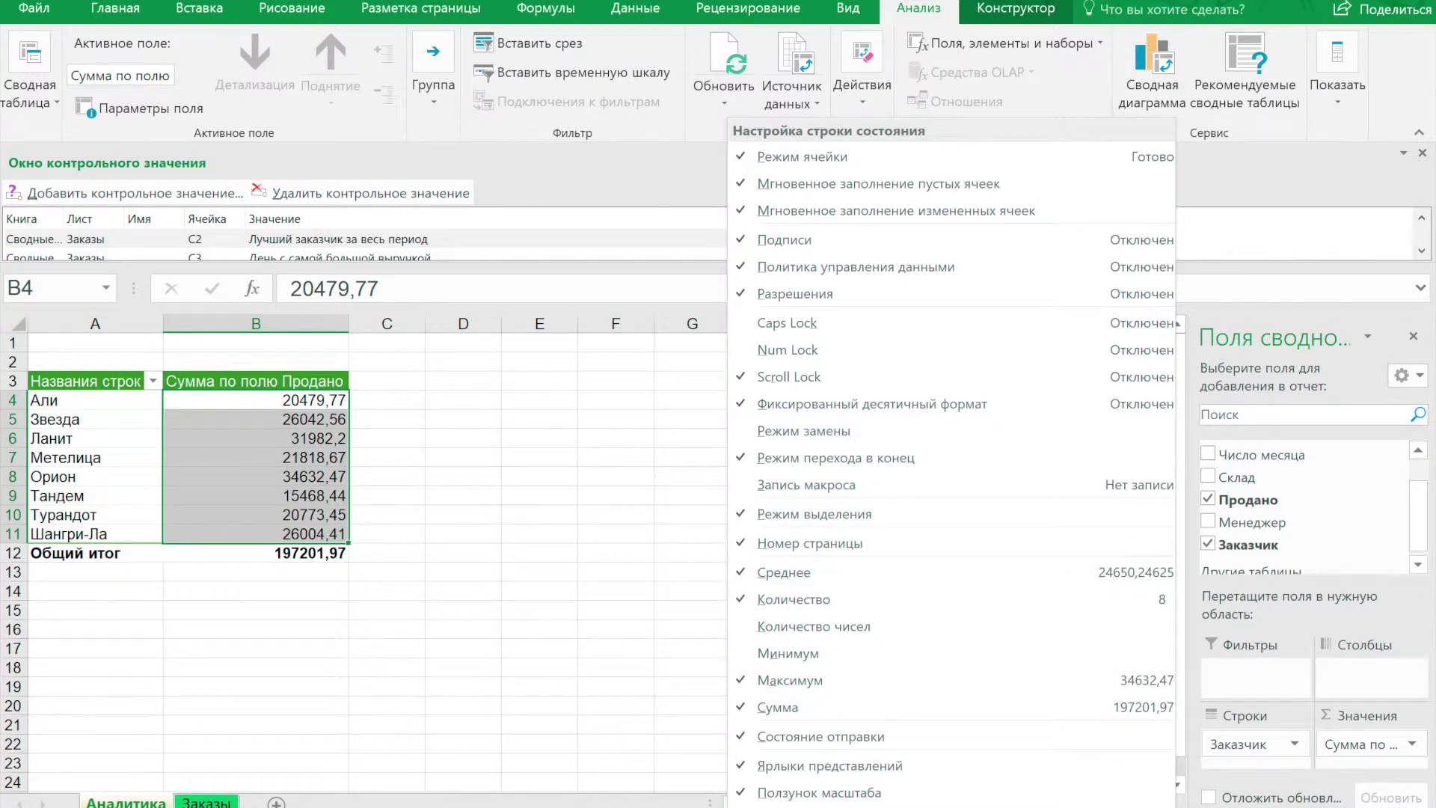
left_click(612, 702)
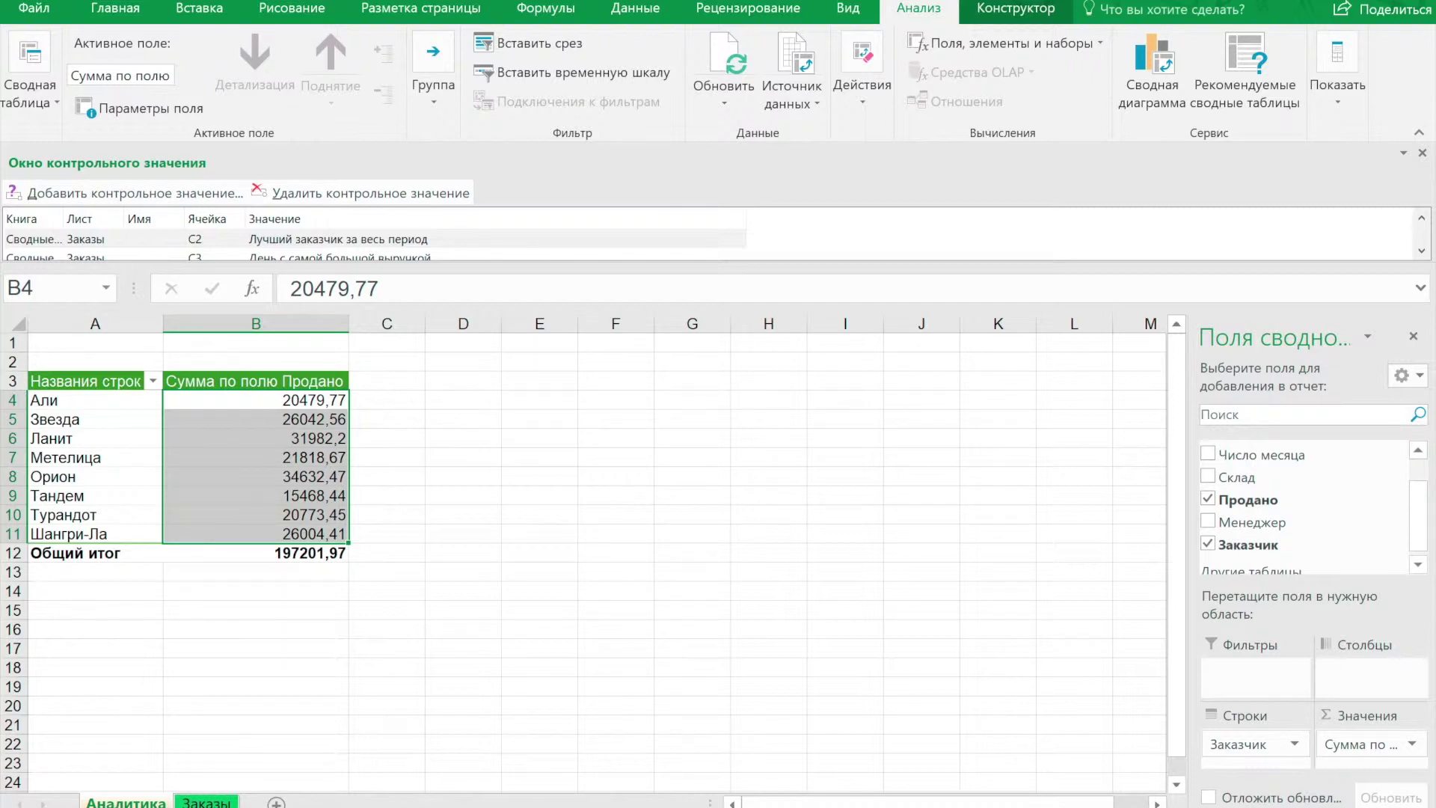
- Copy the top customer Орион from the pivot table into answer cell G2 for task 1 on the Заказы sheet
left_click(323, 481)
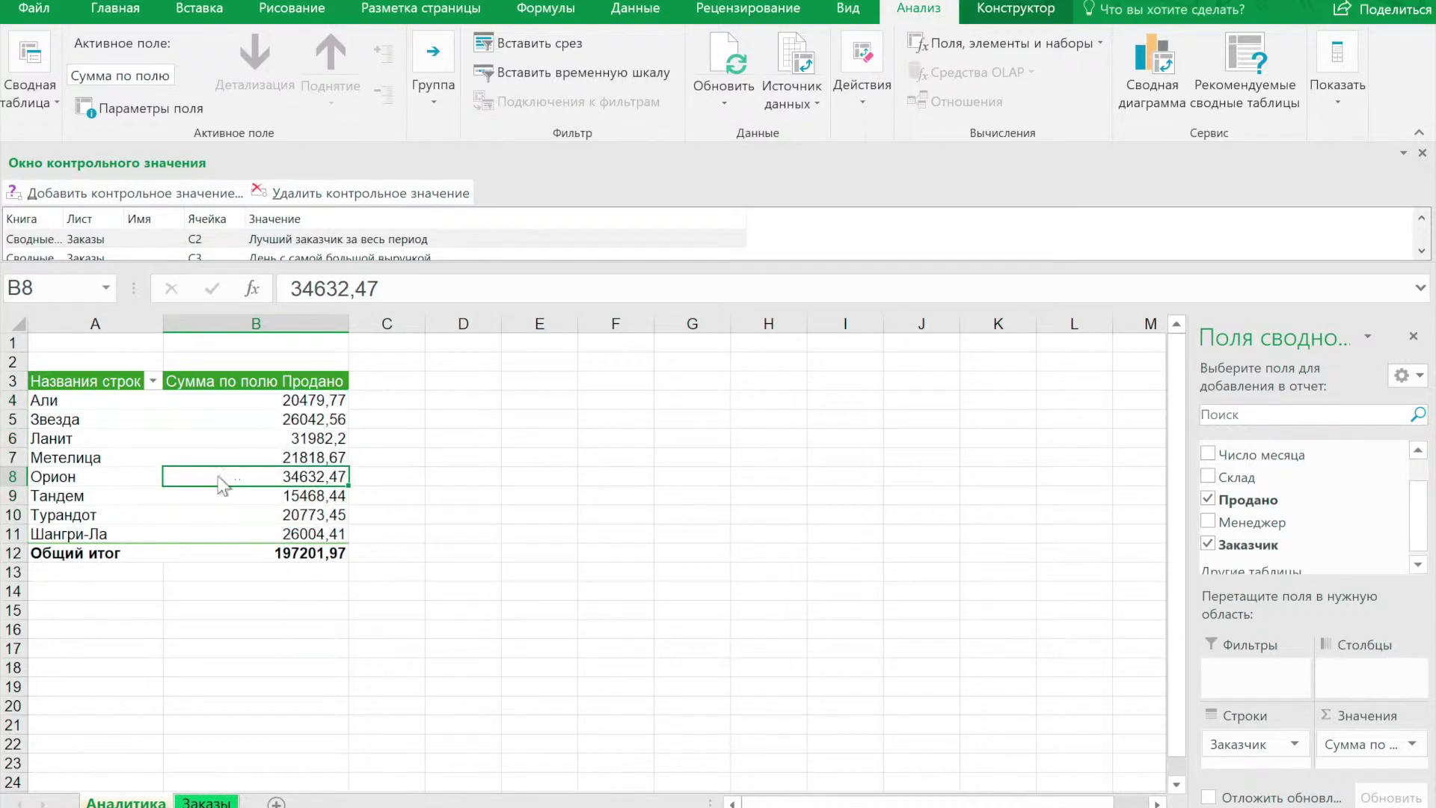
left_click(114, 476)
key("ctrl+c")
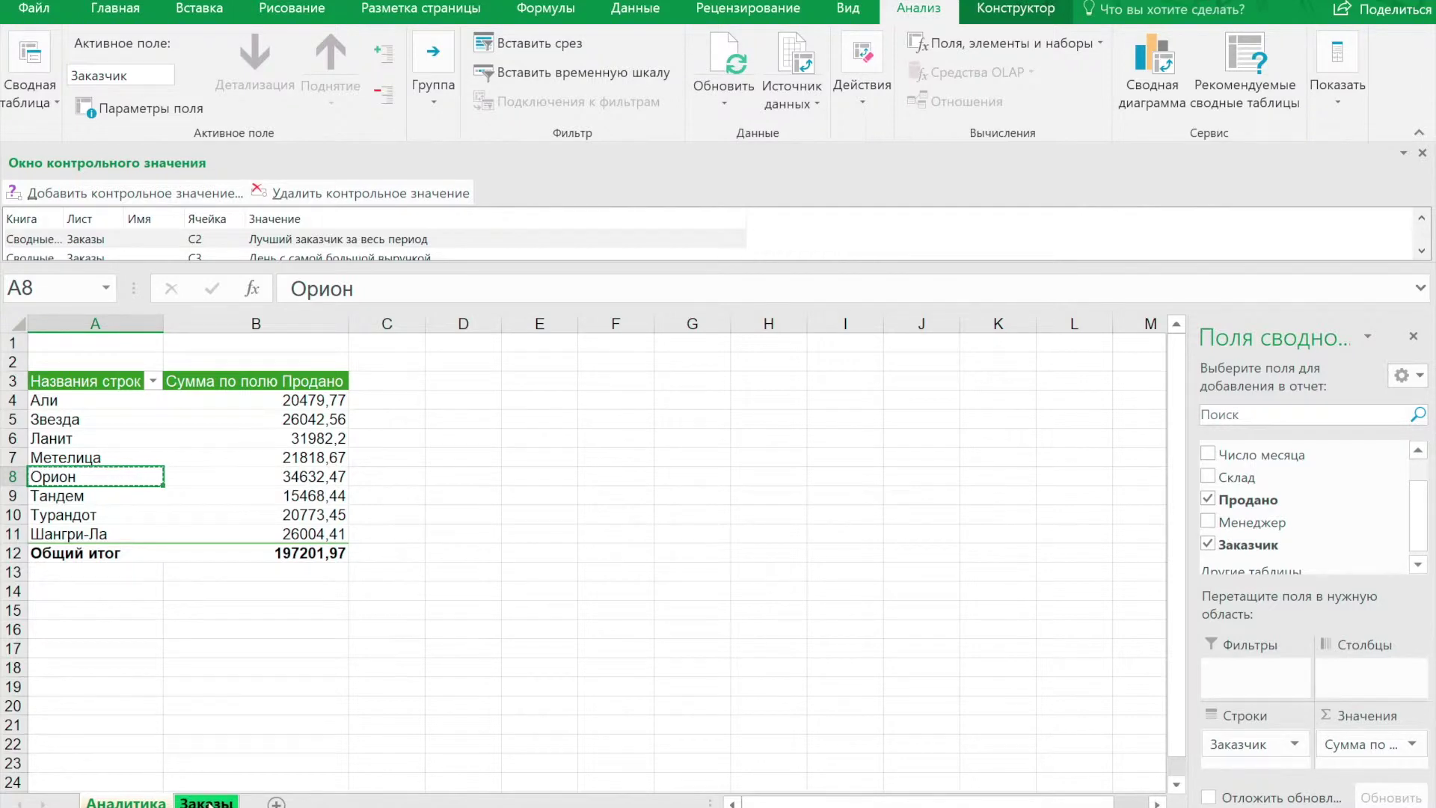
left_click(206, 801)
scroll(670, 444, "up", 3)
left_click(785, 365)
key("ctrl+v")
left_click(778, 386)
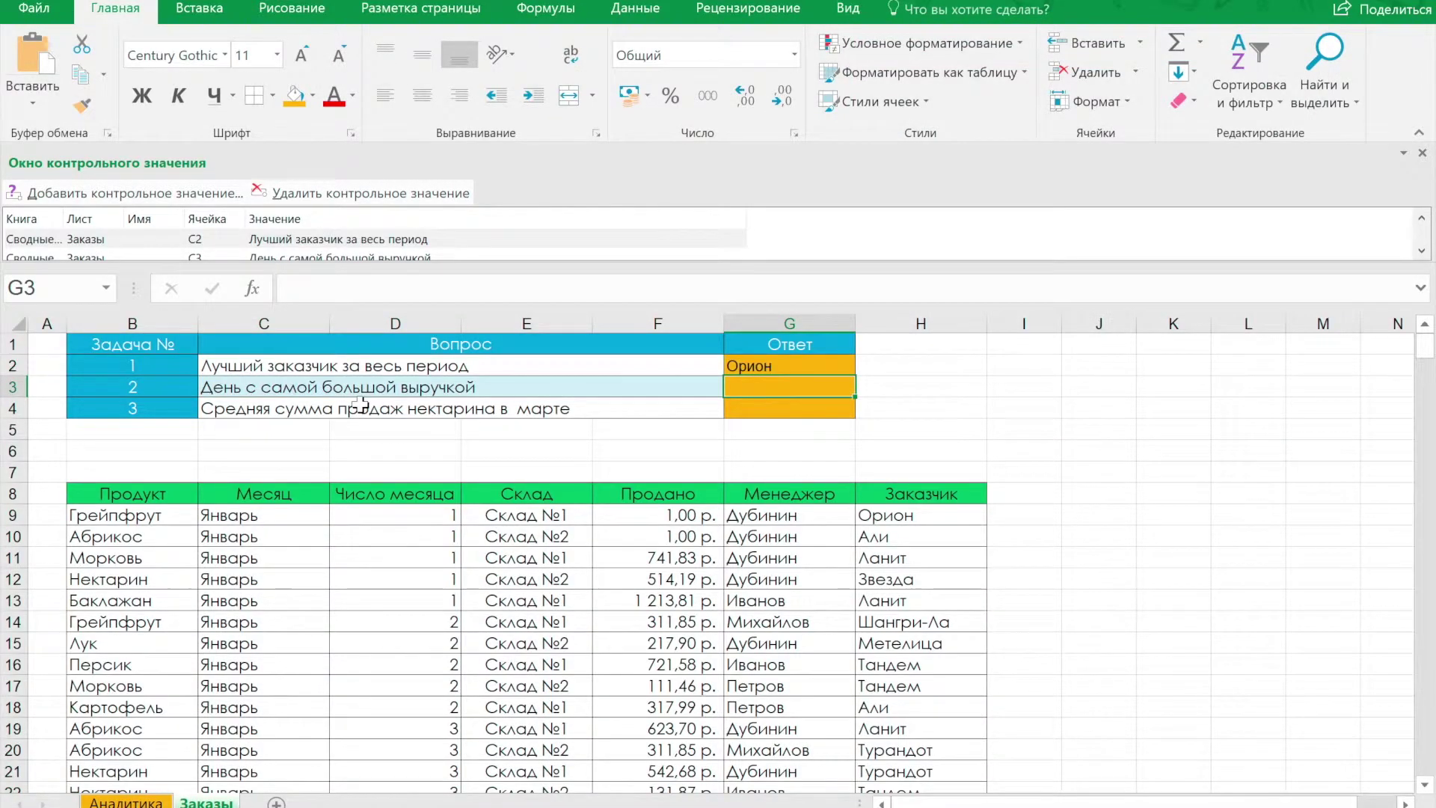
- Rearrange the pivot table on the Аналитика sheet: remove Заказчик, put Число месяца in rows and Месяц in columns, keeping the sum of Продано
left_click(142, 802)
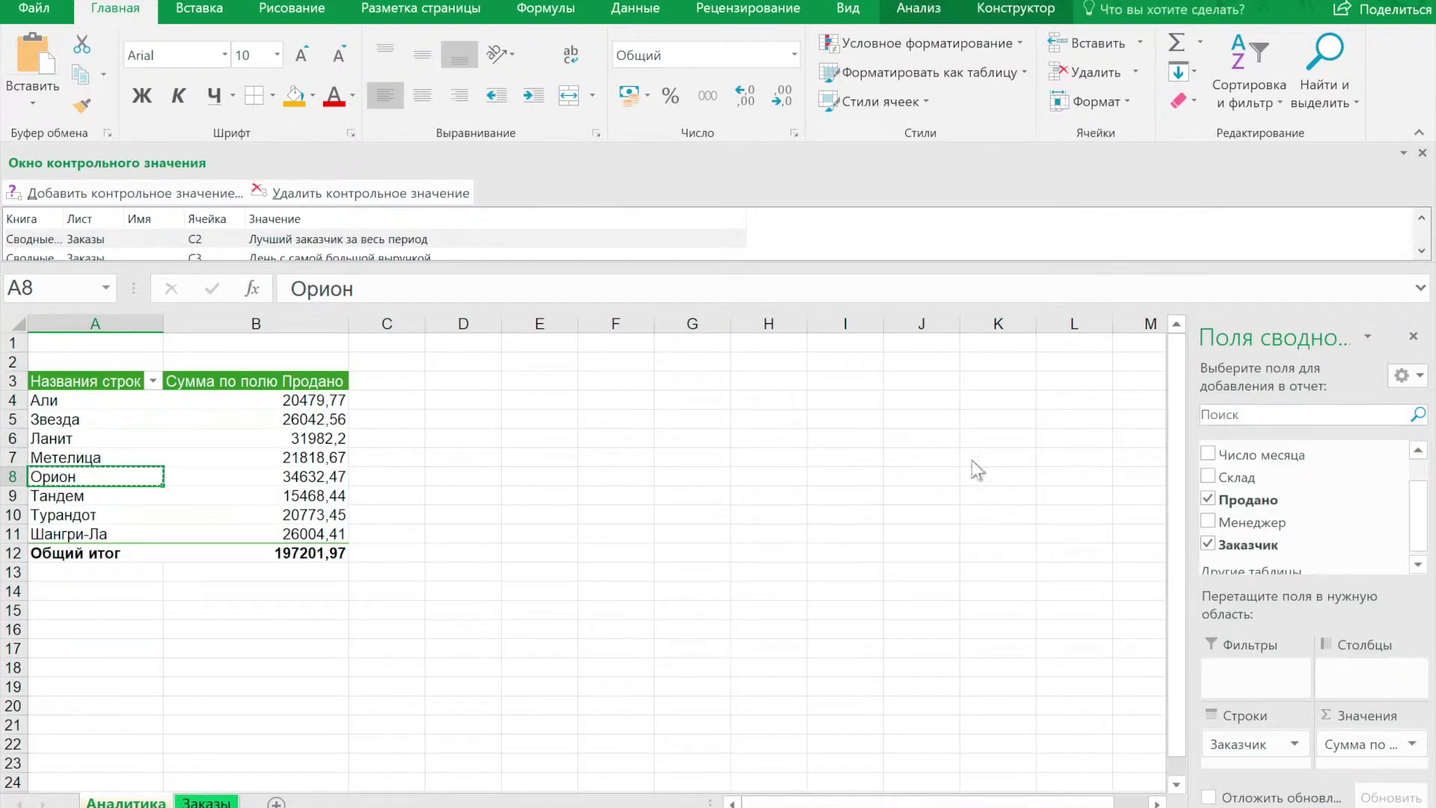
left_click(1209, 455)
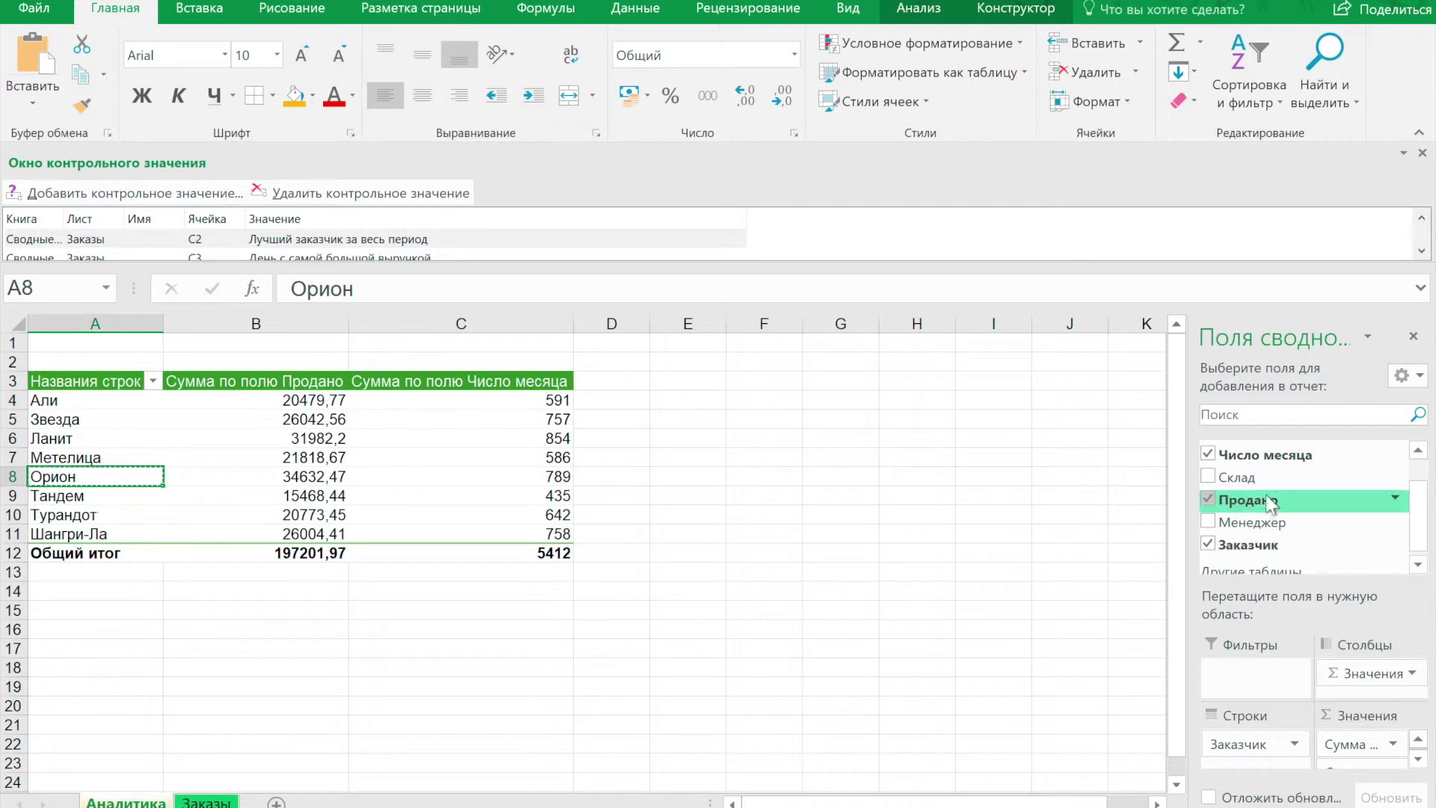
left_click(1368, 675)
left_click_drag(1368, 675, 1309, 531)
left_click_drag(1418, 509, 1395, 472)
left_click(1208, 476)
left_click_drag(1255, 769, 1346, 672)
- Highlight the single highest daily sales value in B5:D35 with a top 1 conditional formatting rule in light red fill with dark red text
left_click(295, 421)
key("shift+Right")
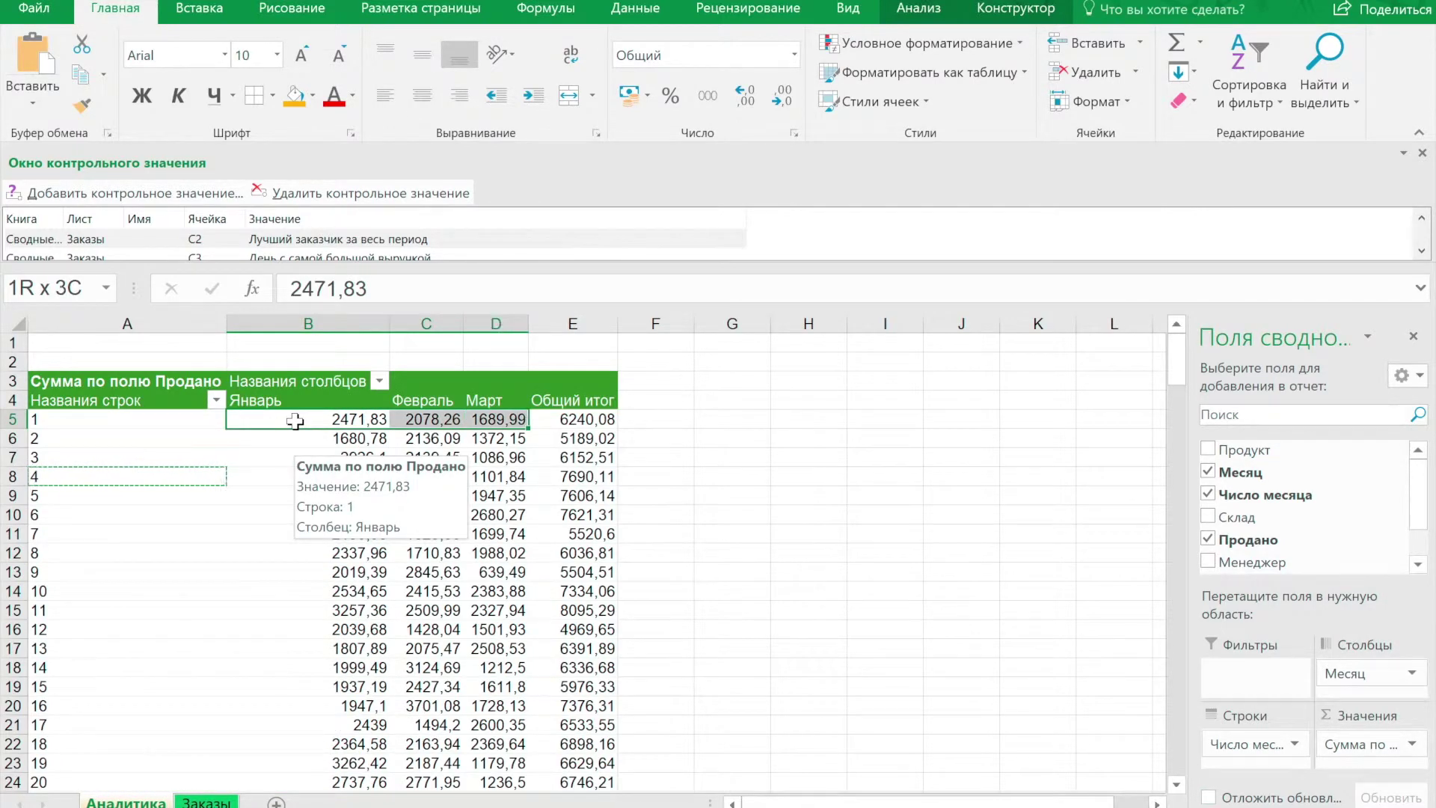
key("ctrl+shift+Down")
left_click(920, 43)
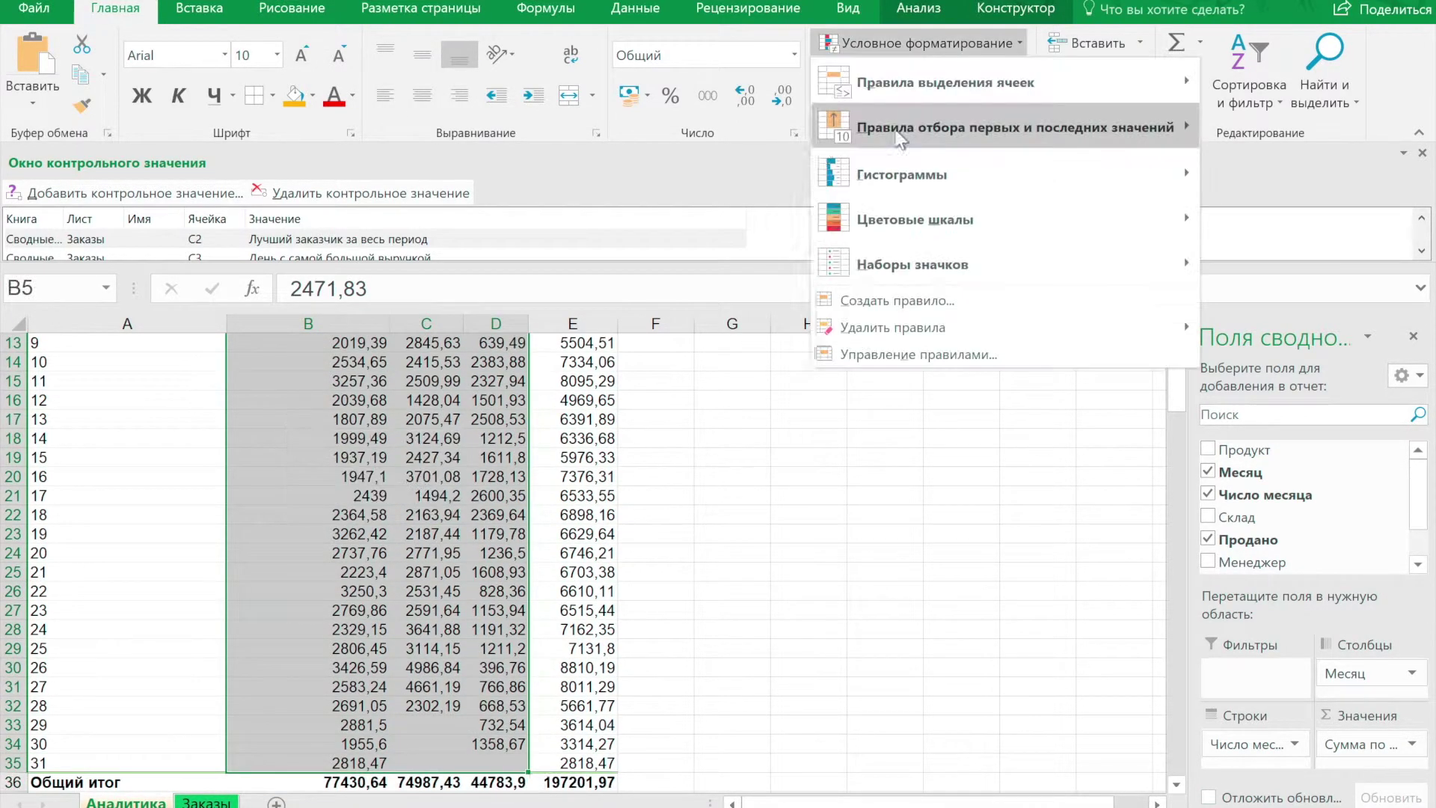
mouse_move(1010, 127)
left_click(677, 146)
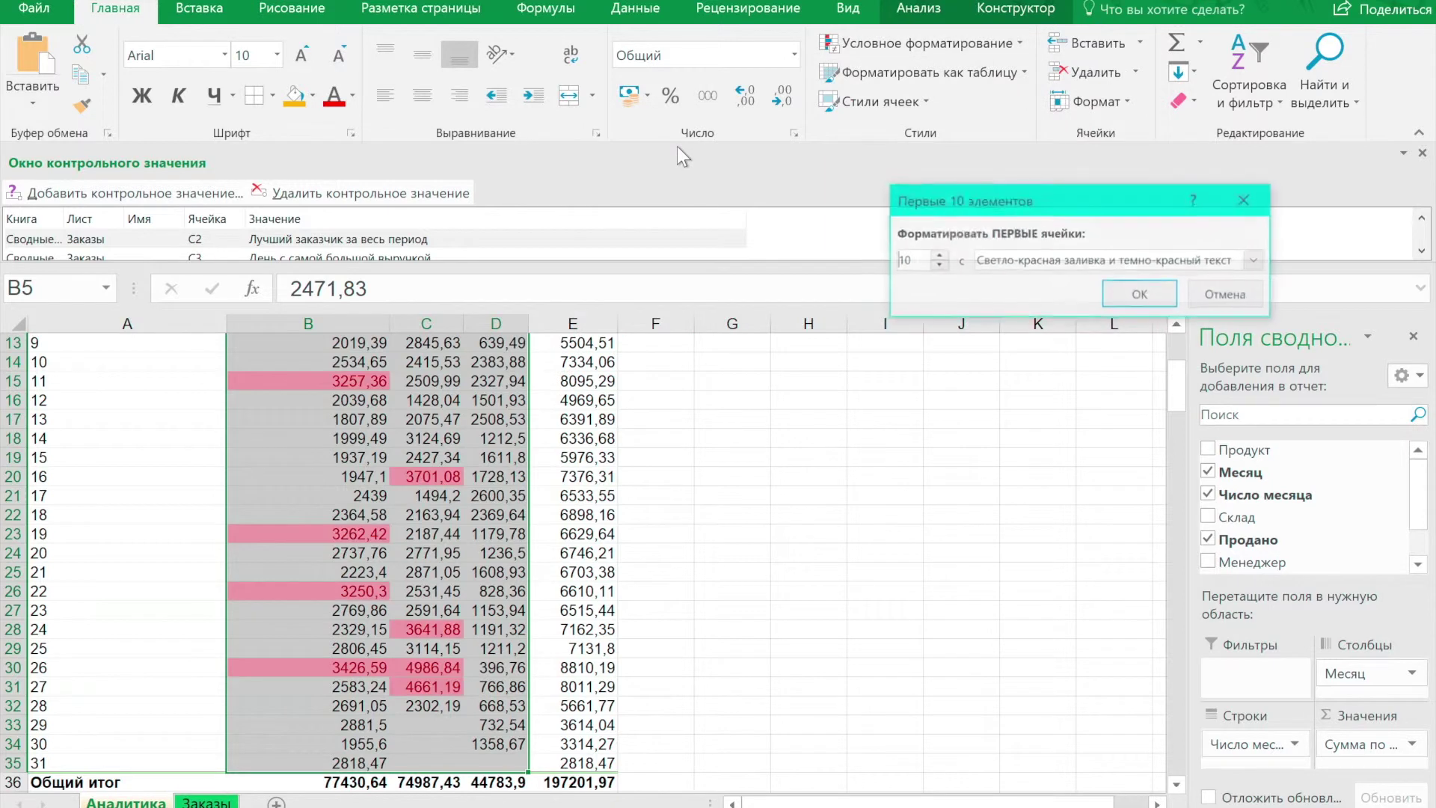
key("BackSpace")
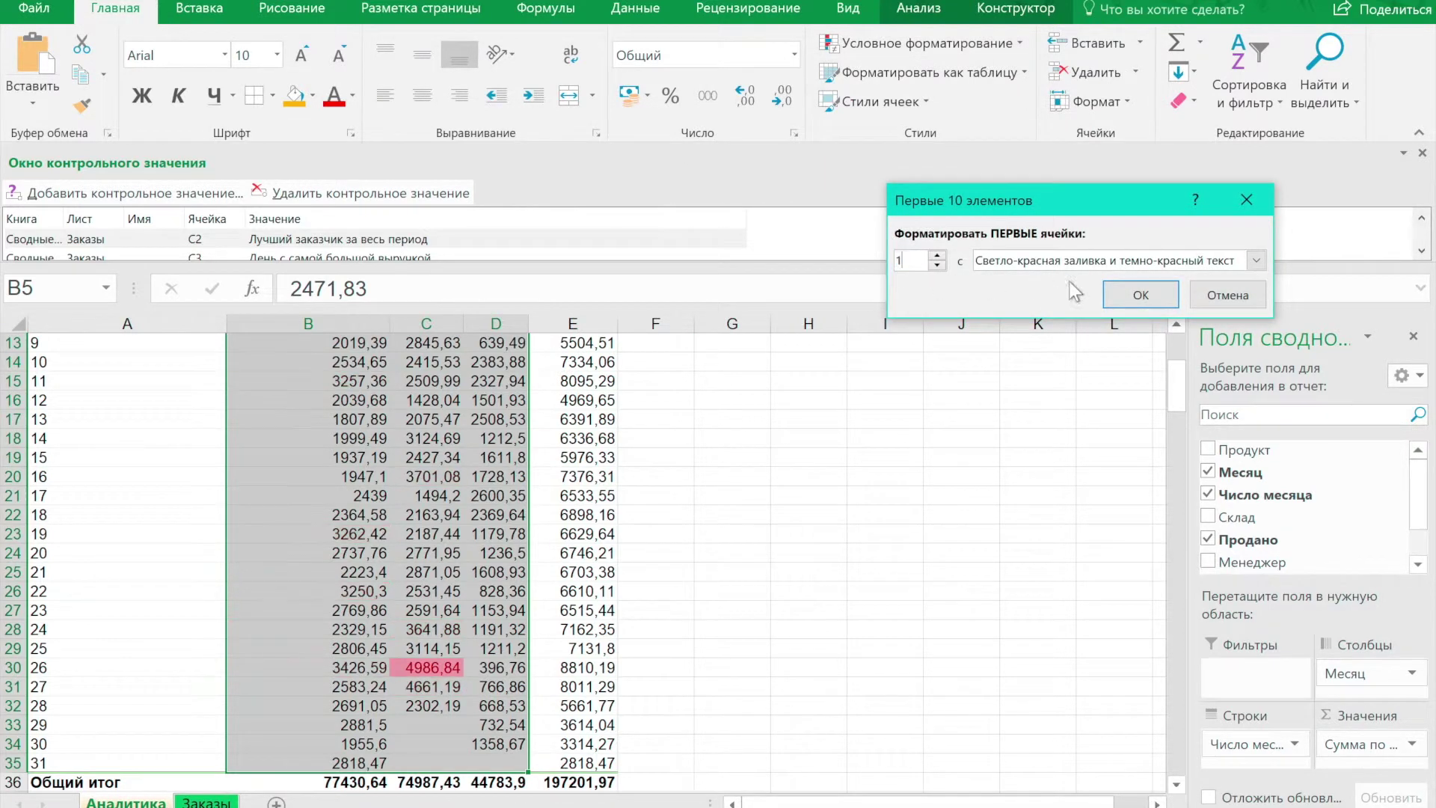
left_click(1142, 295)
left_click(447, 669)
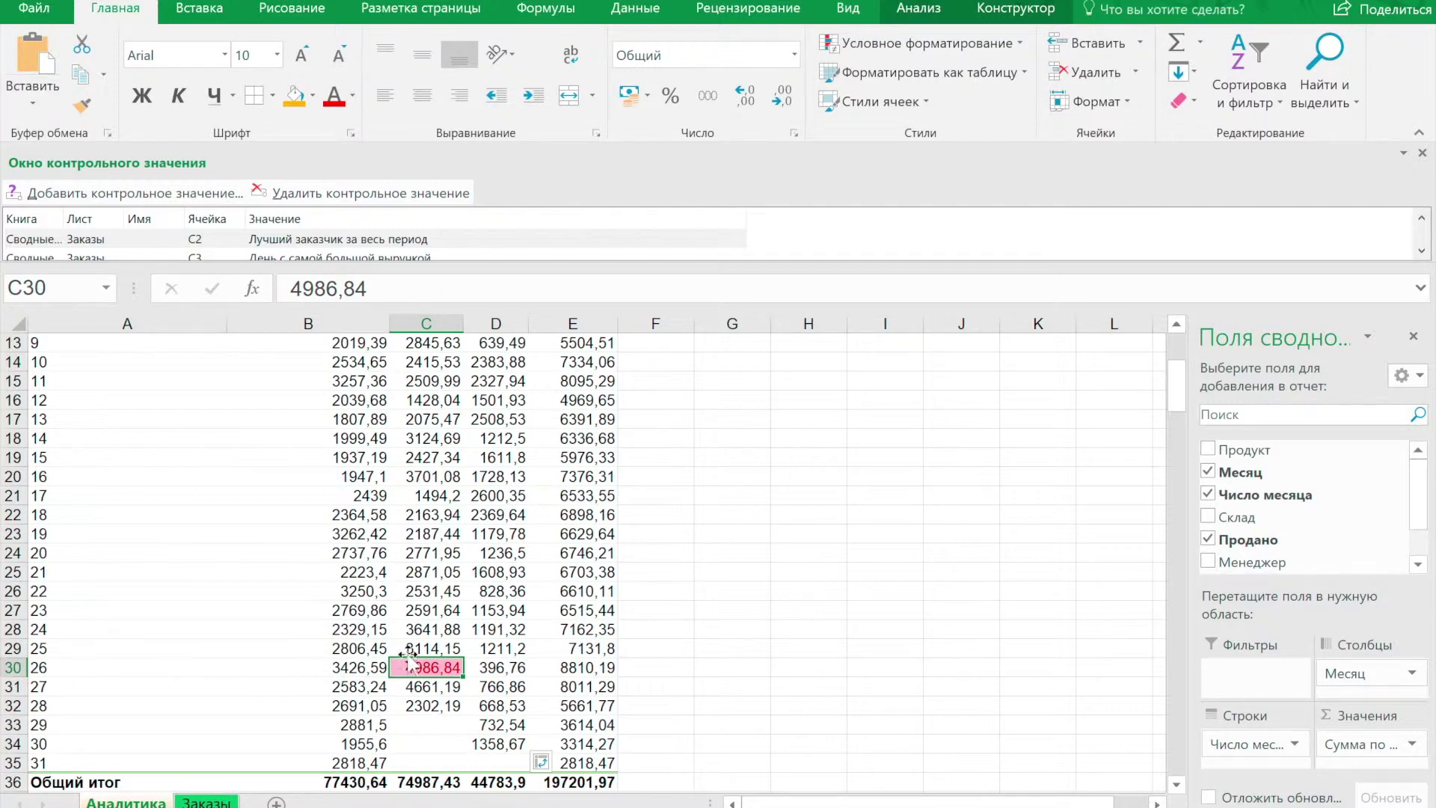
scroll(411, 666, "up", 4)
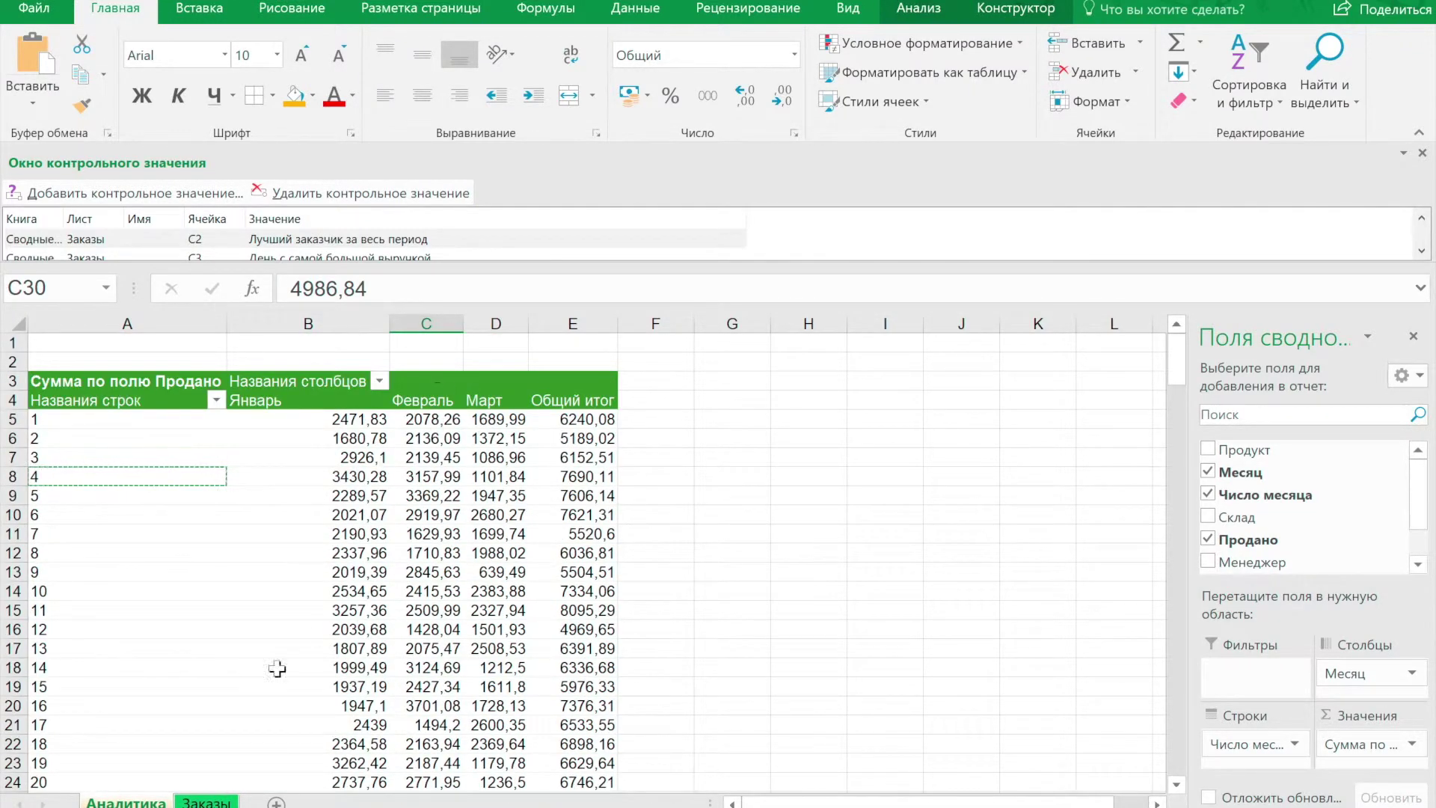
- Enter "26 февраля" in answer cell G3 for task 2 on the Заказы sheet
left_click(206, 801)
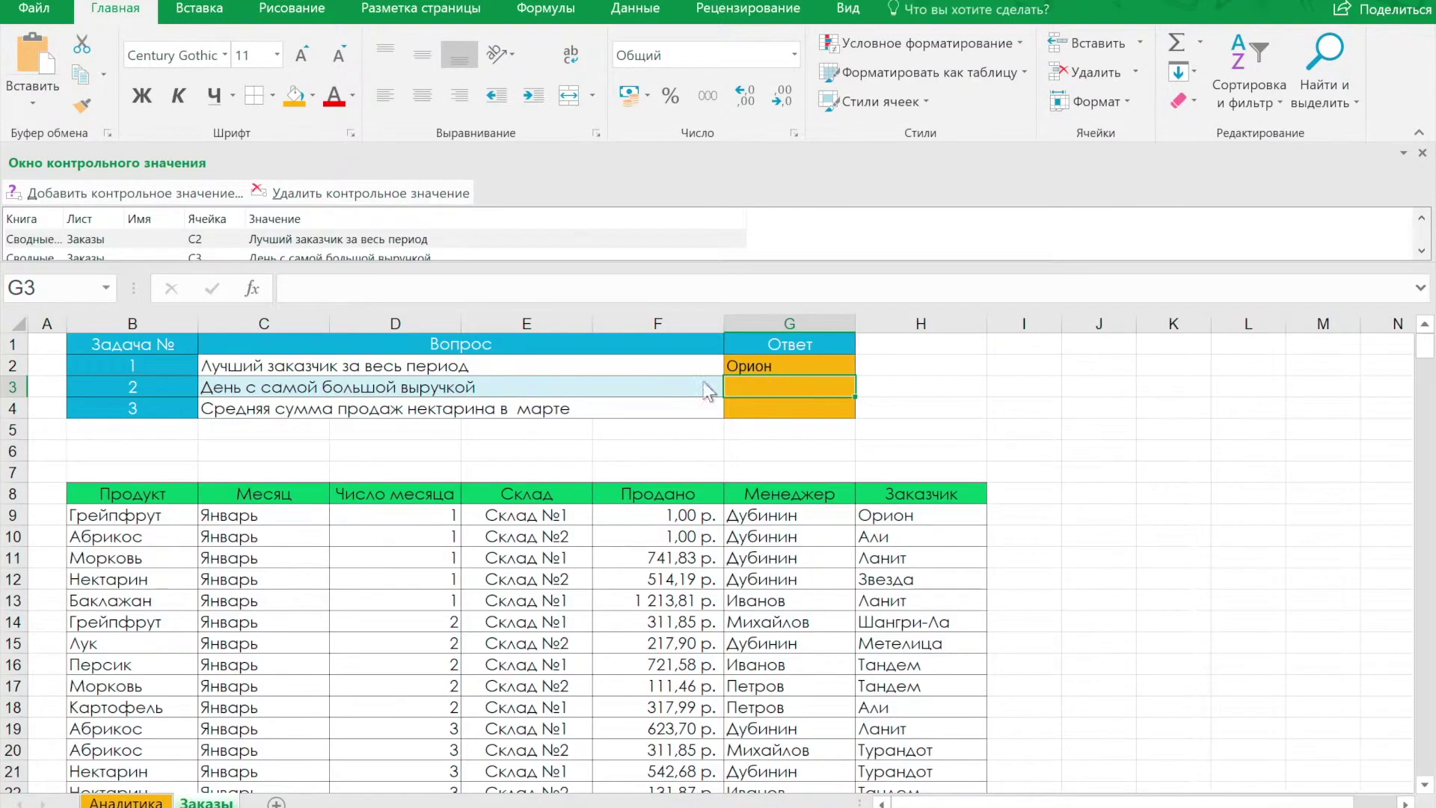
type("2")
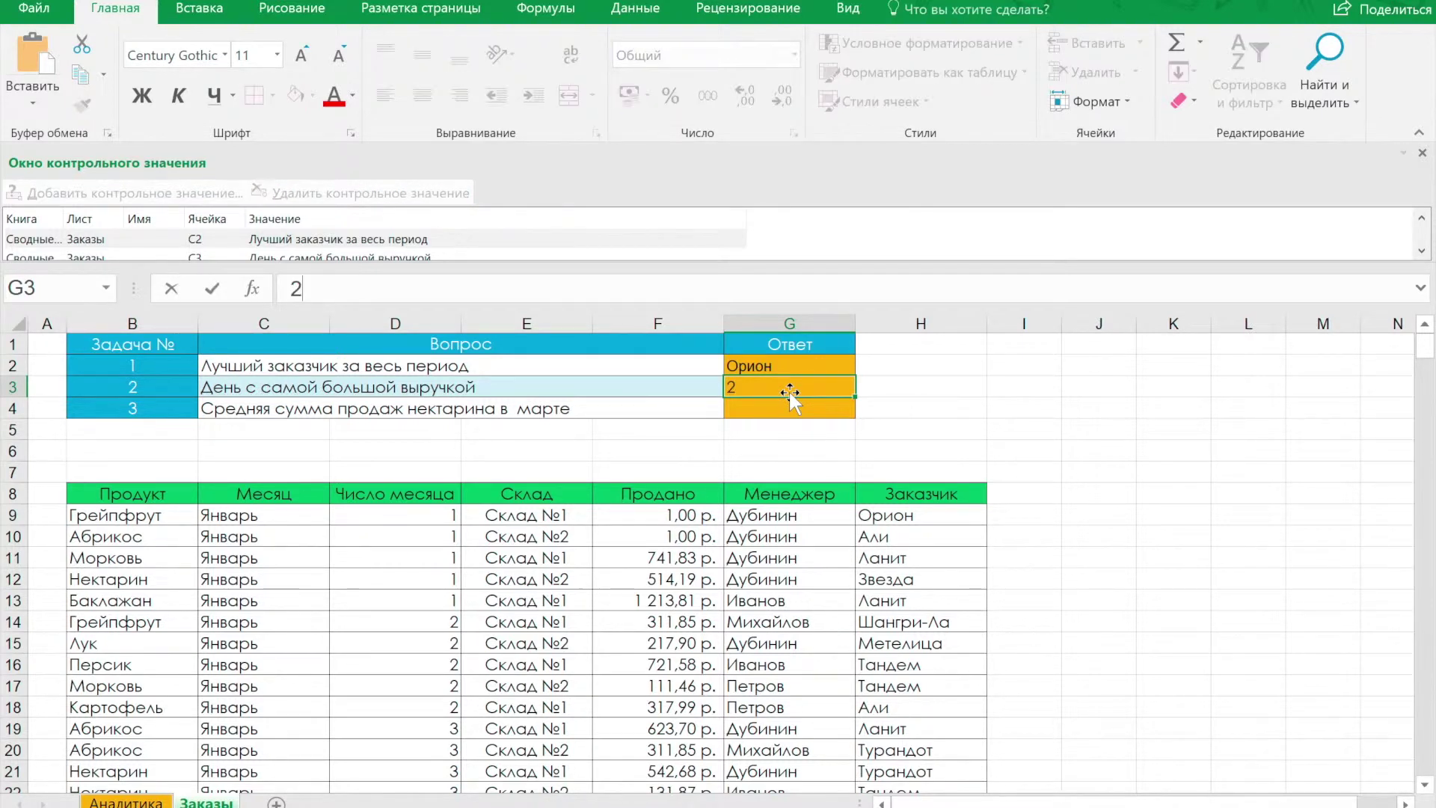
type("6 февраля")
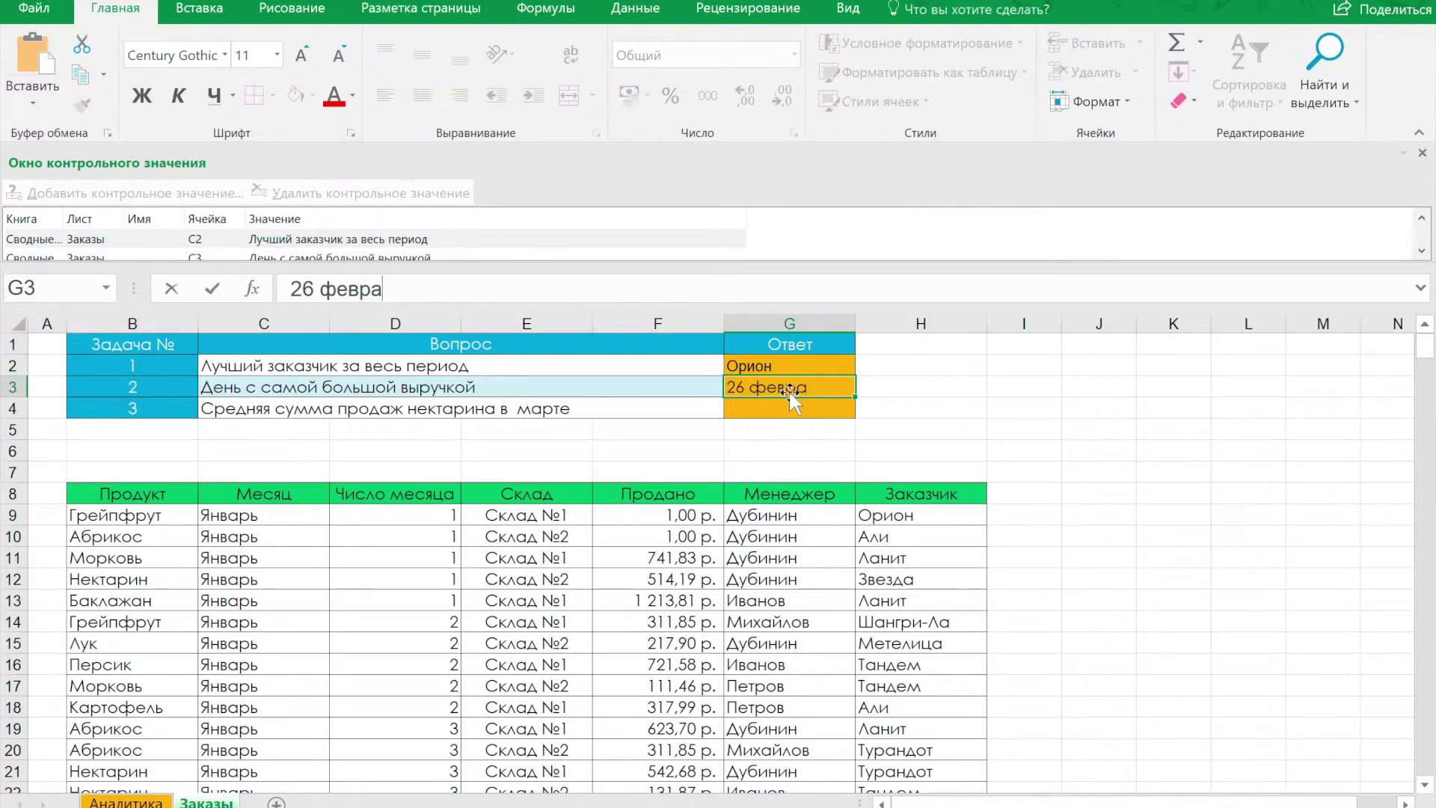
key("Return")
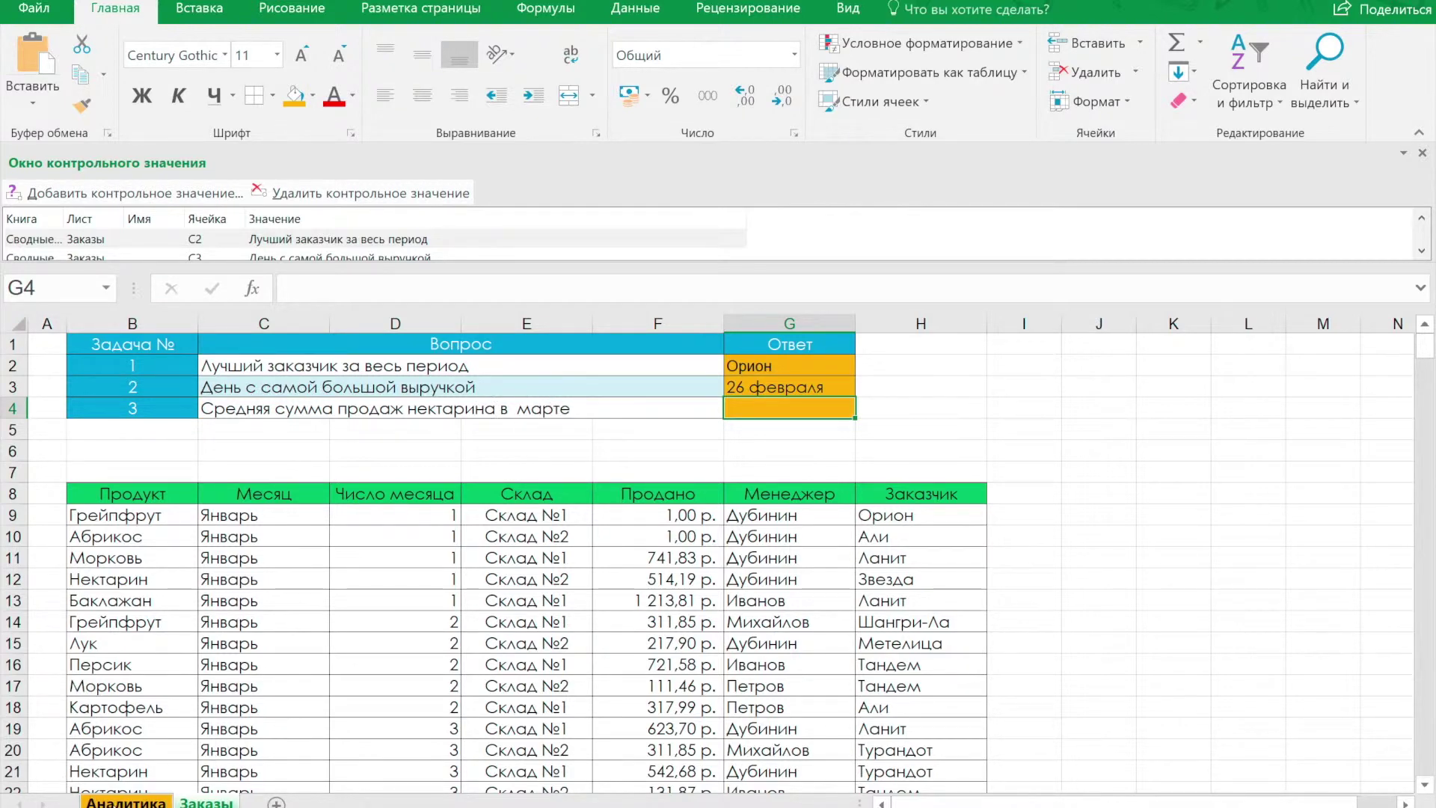
- Rebuild the pivot table on the Аналитика sheet with Продукт in rows, Месяц as the report filter and Продано in values, removing Число месяца
left_click(126, 802)
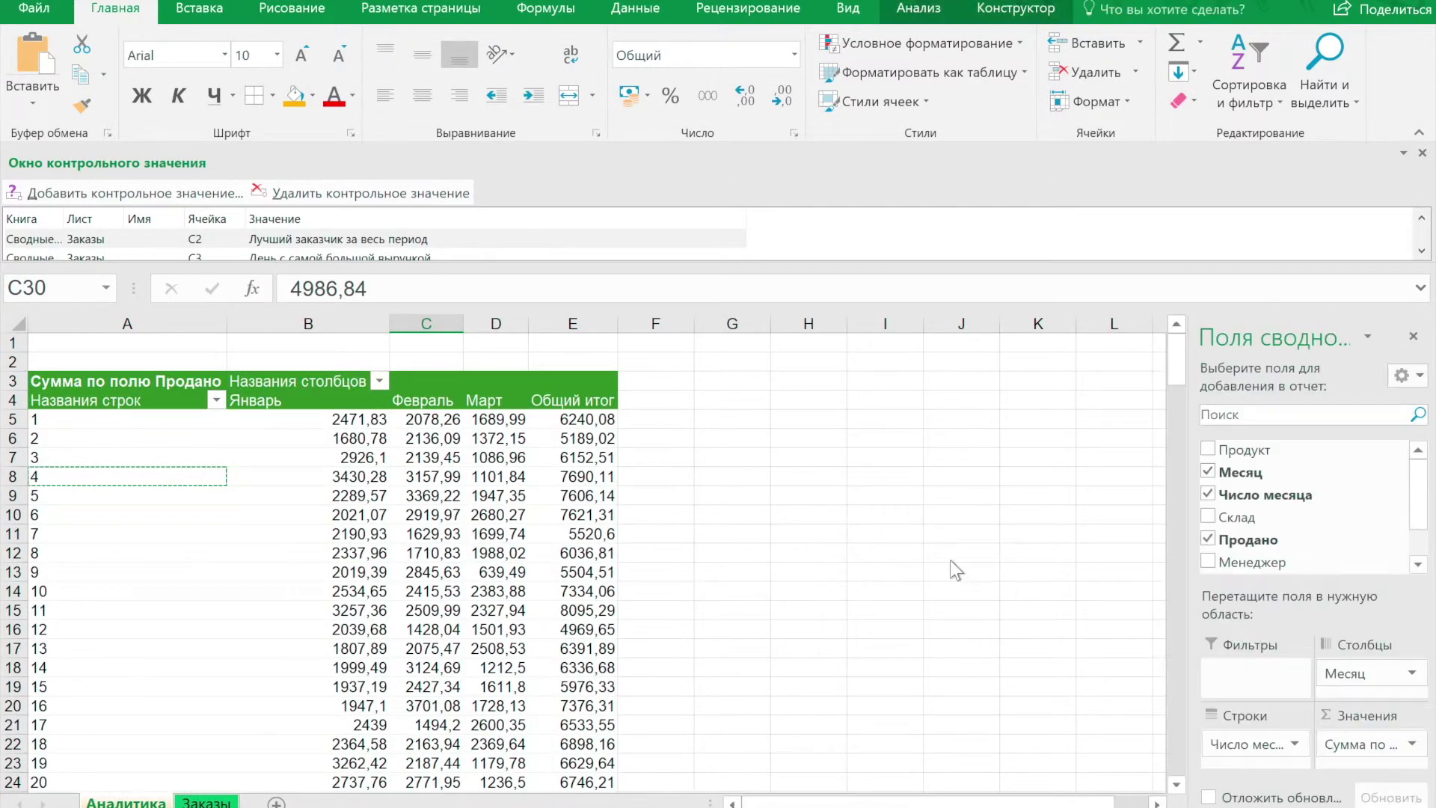
left_click(1208, 471)
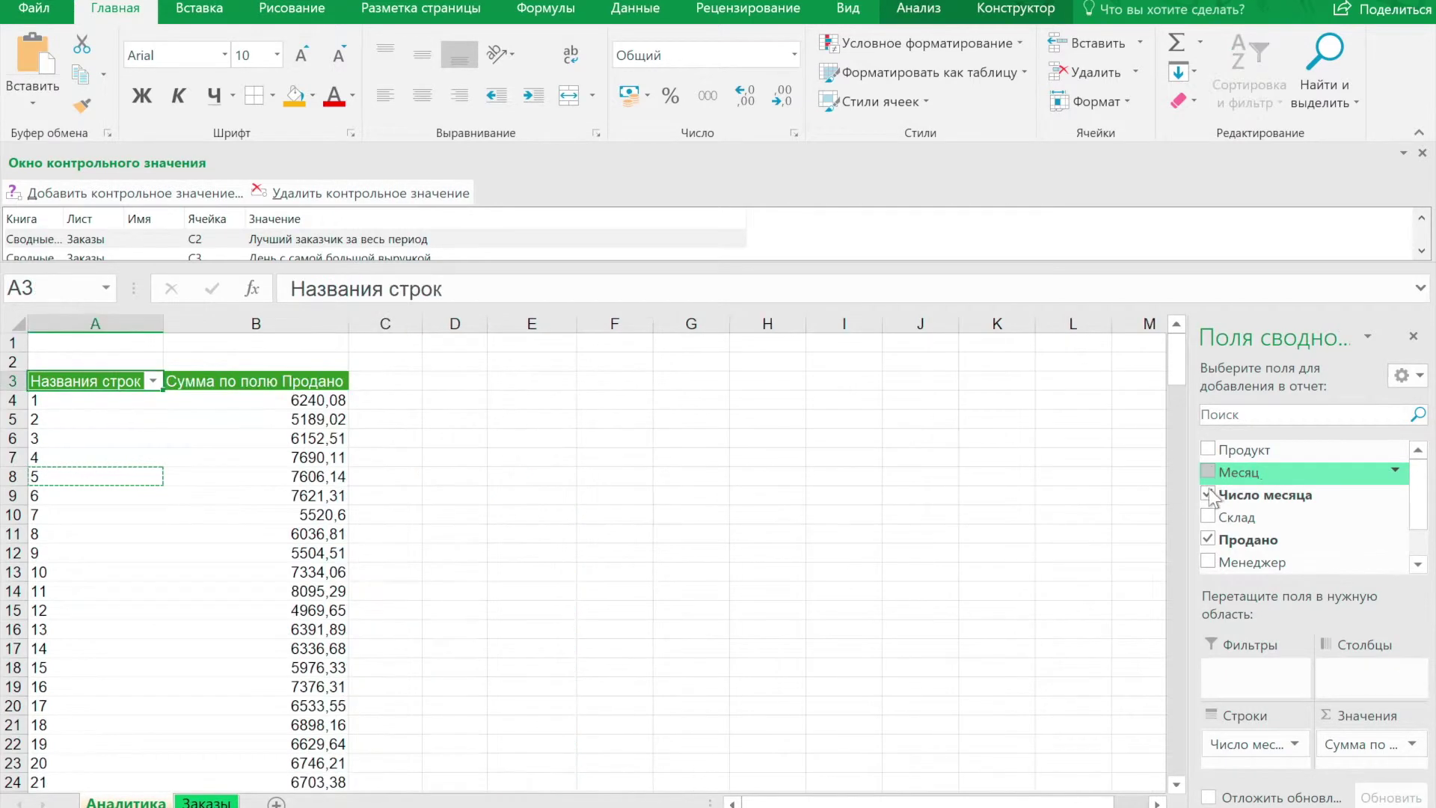
left_click(1208, 495)
left_click(1206, 540)
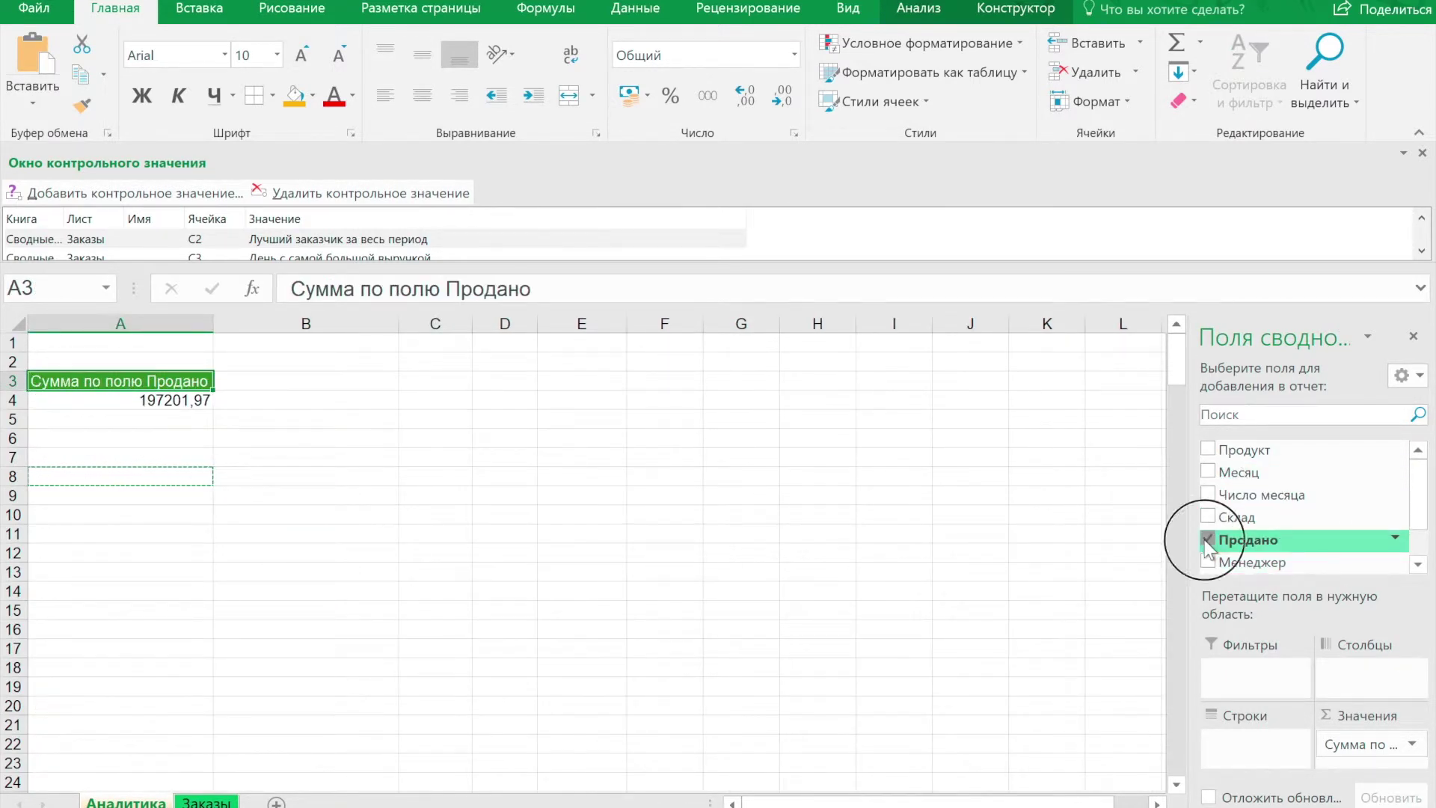
left_click(1208, 450)
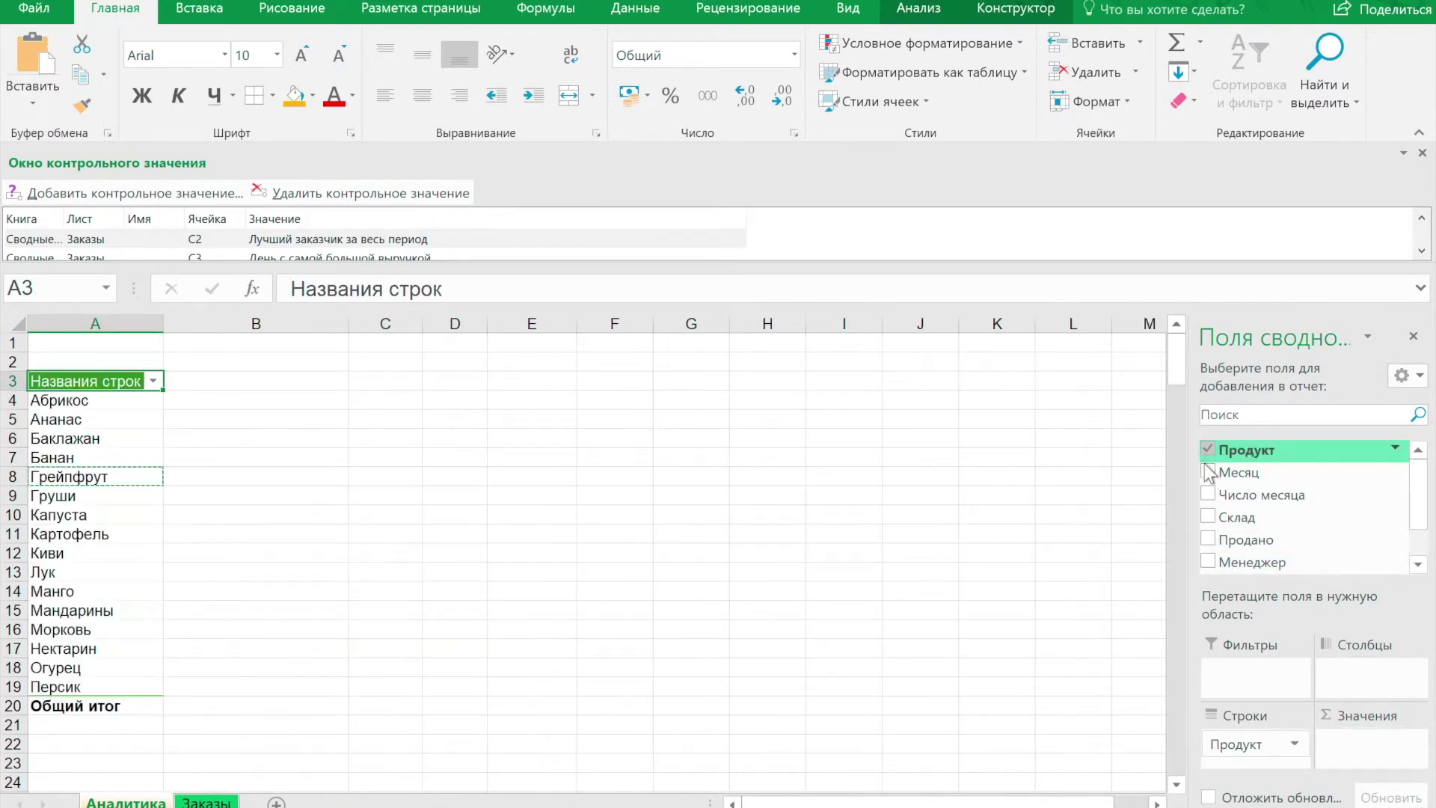
left_click(1208, 472)
left_click_drag(1250, 763, 1241, 675)
left_click(1208, 540)
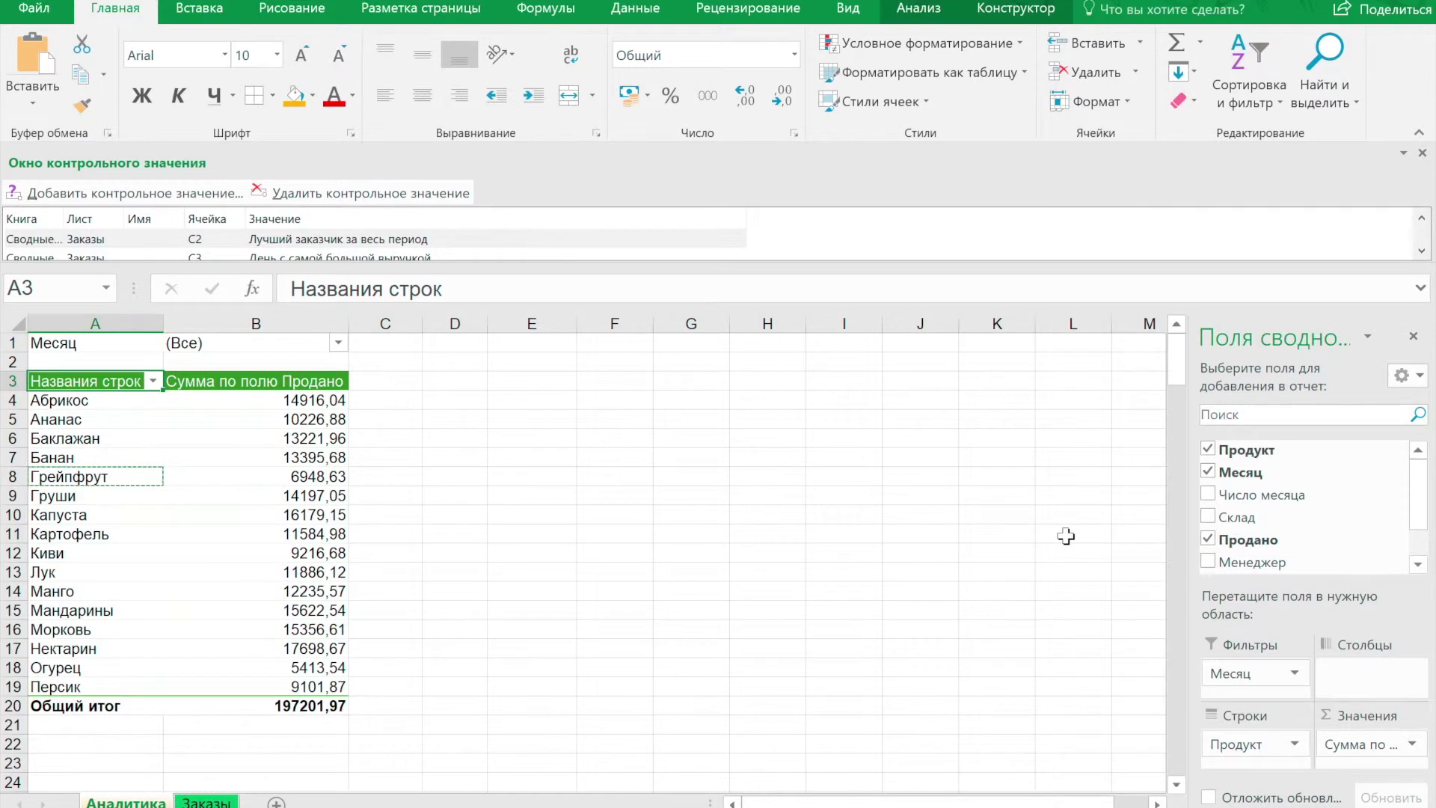
- Filter the pivot table to Март and summarize the Продано values by Среднее instead of the sum
left_click(339, 343)
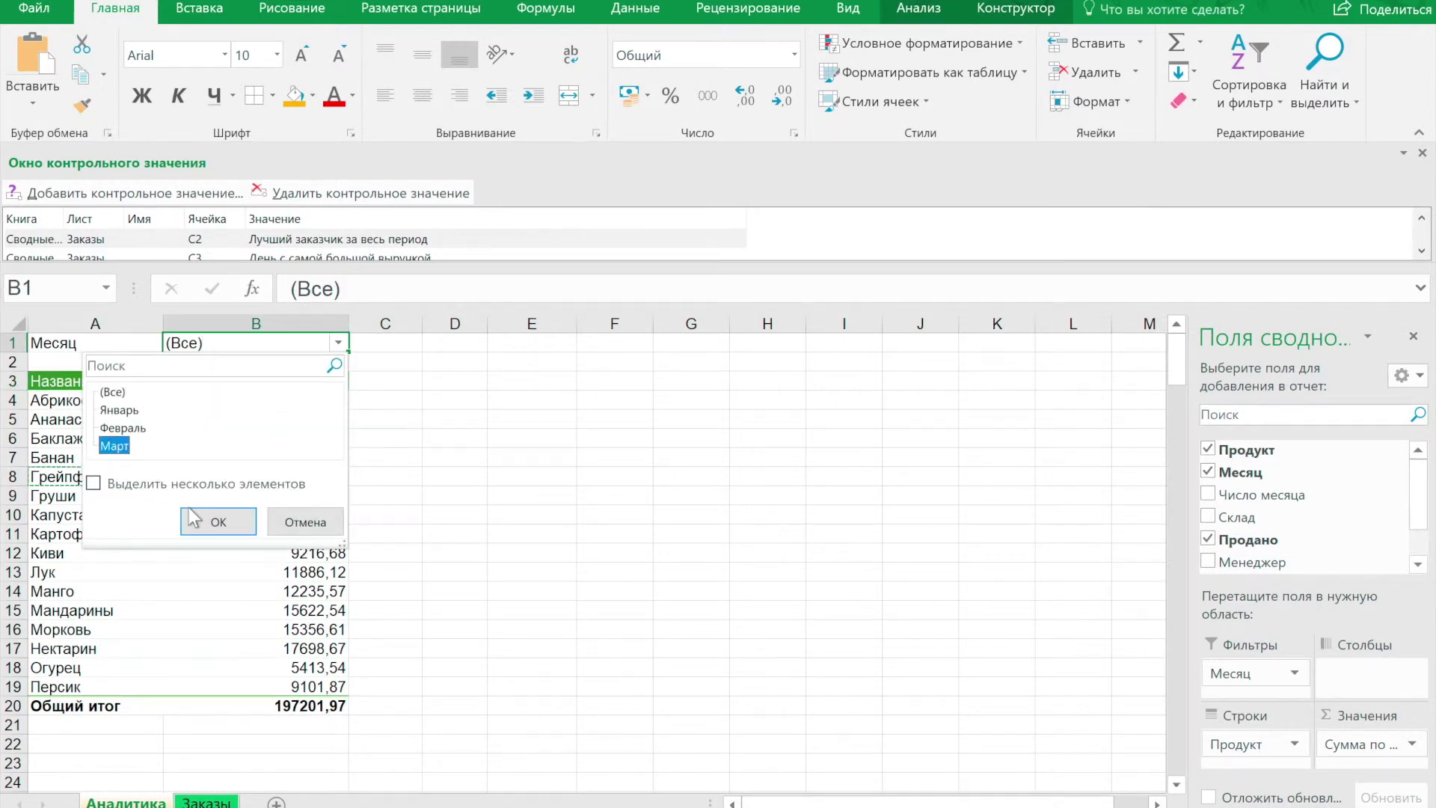
left_click(196, 518)
left_click(247, 436)
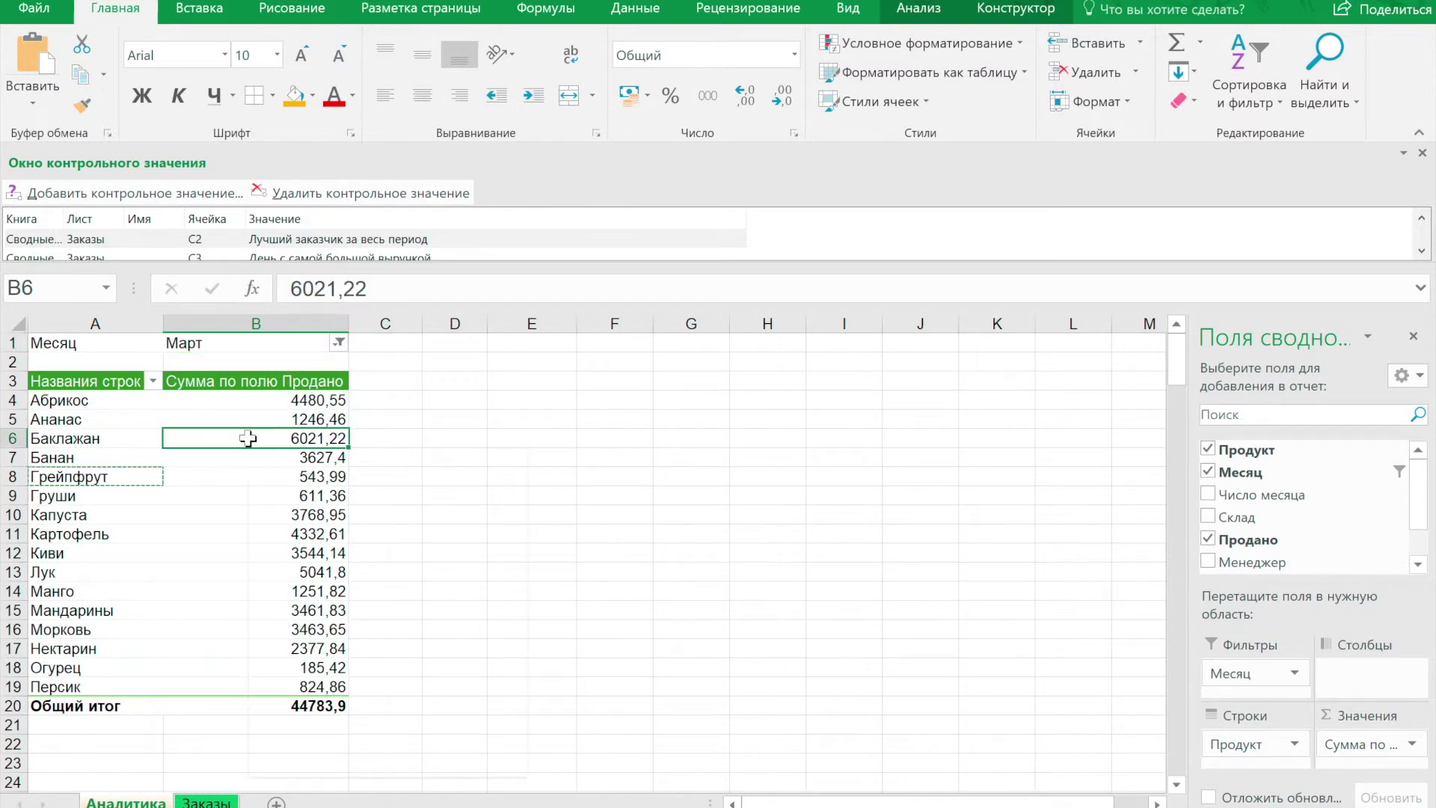
right_click(248, 439)
mouse_move(397, 624)
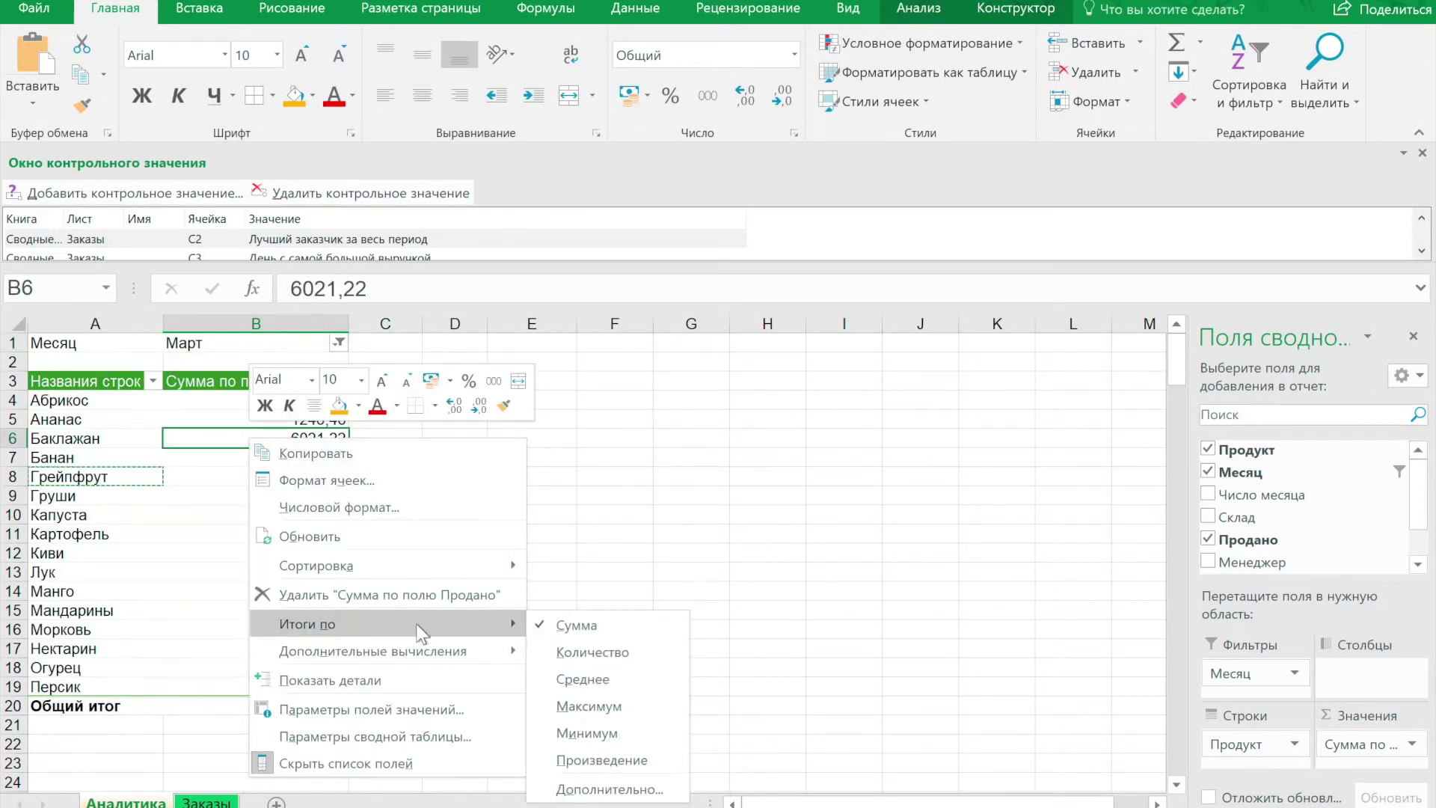
left_click(594, 677)
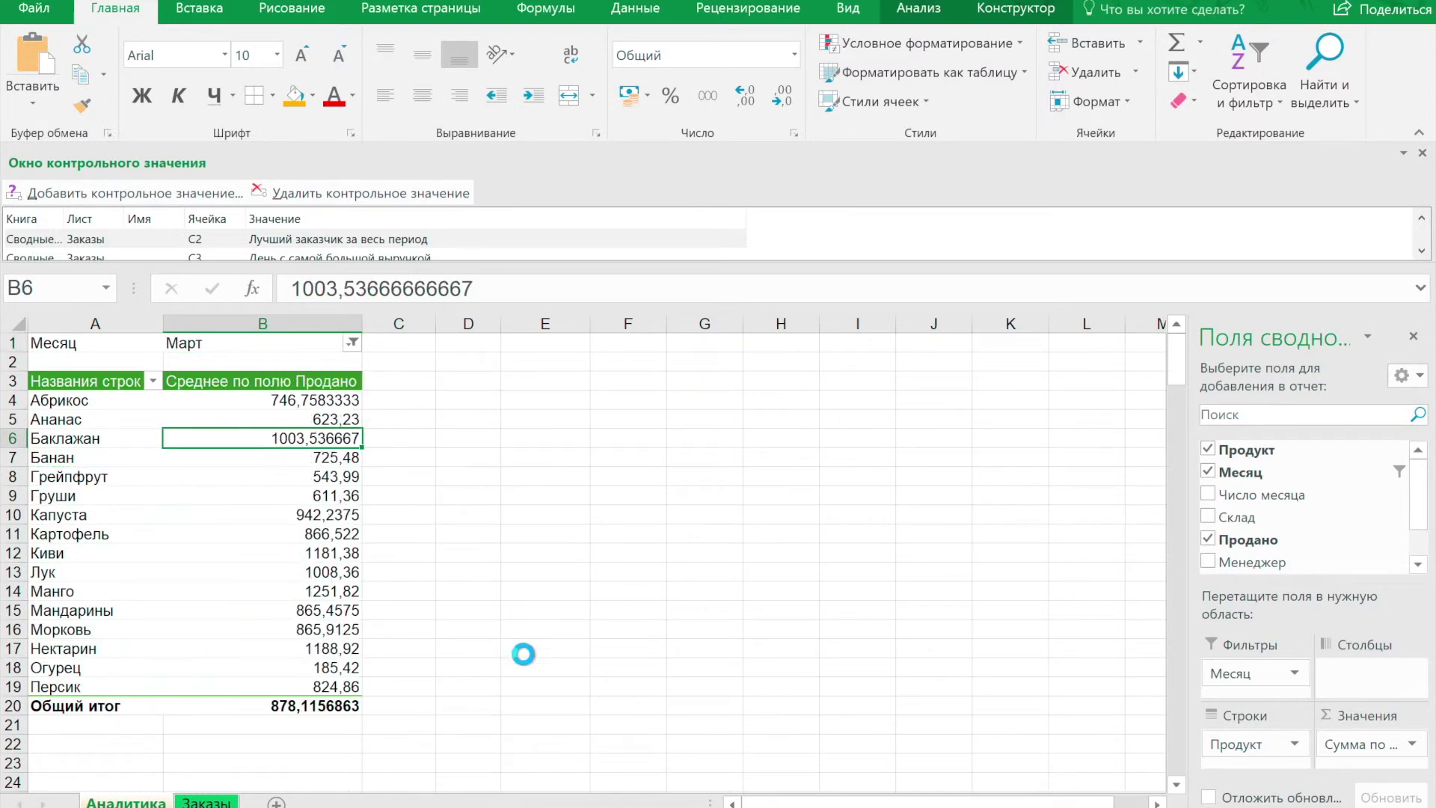
- Copy the Нектарин average from the pivot table into answer cell G4 for task 3 on the Заказы sheet, using Paste Special
left_click(98, 649)
left_click(223, 652)
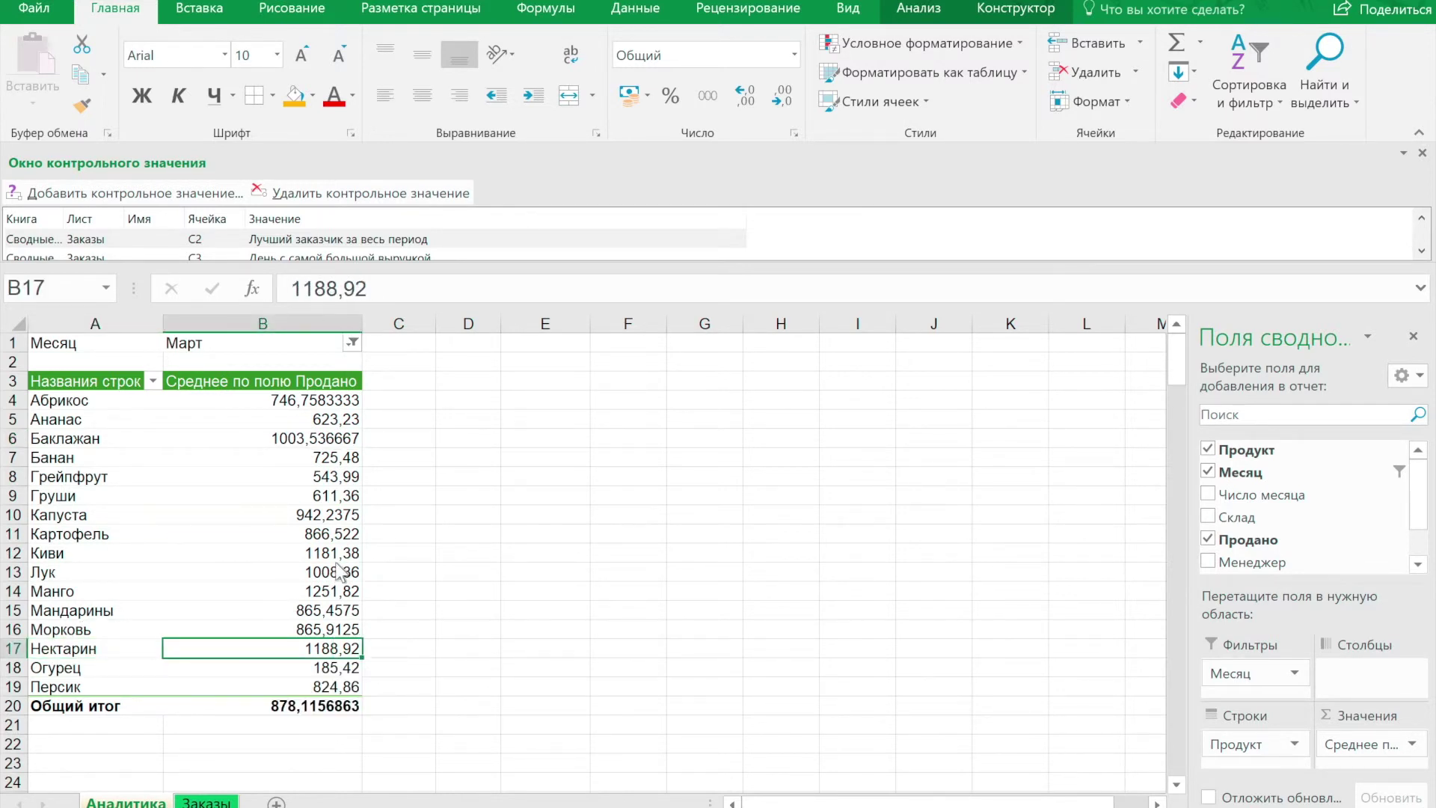
left_click(206, 802)
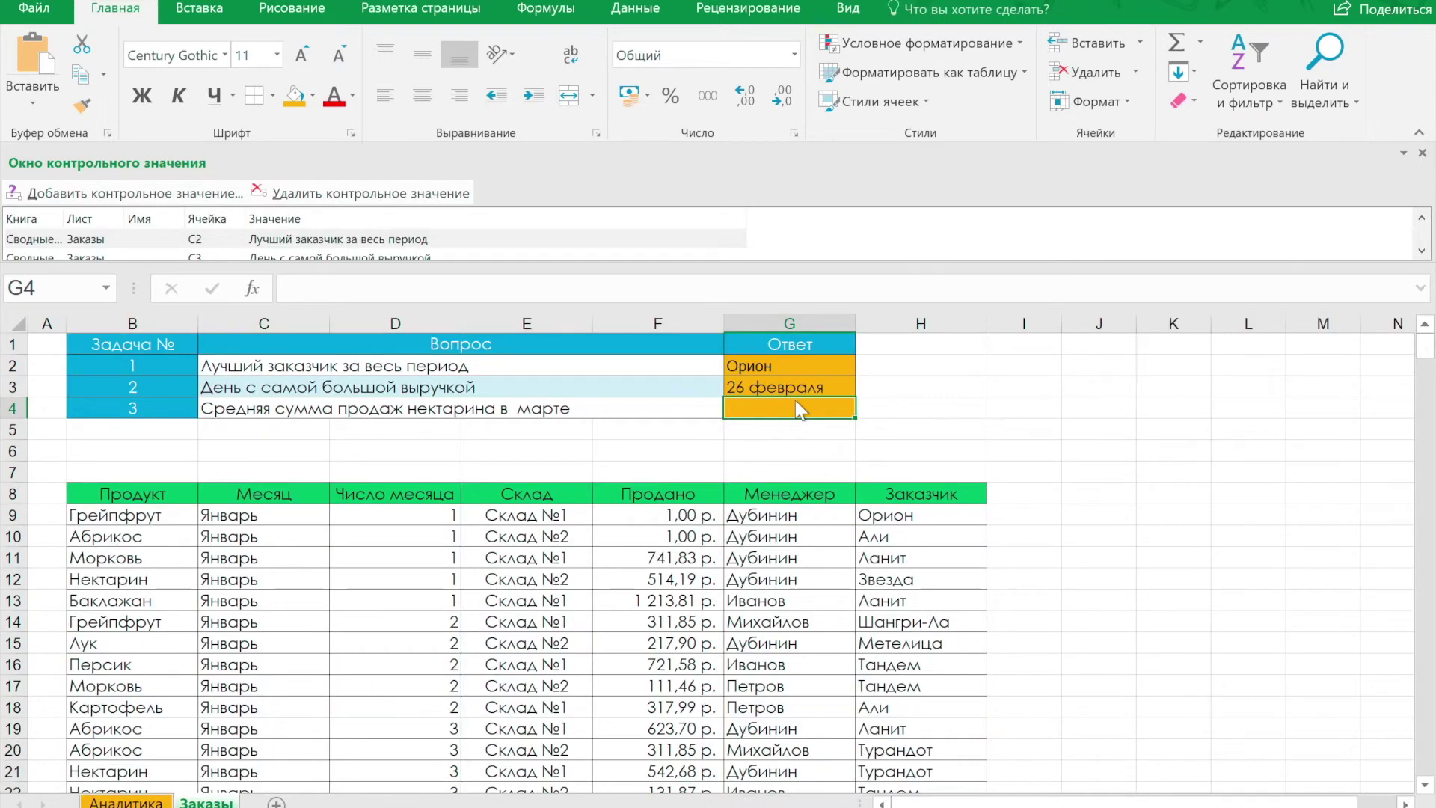
key("ctrl+alt+v")
key("Return")
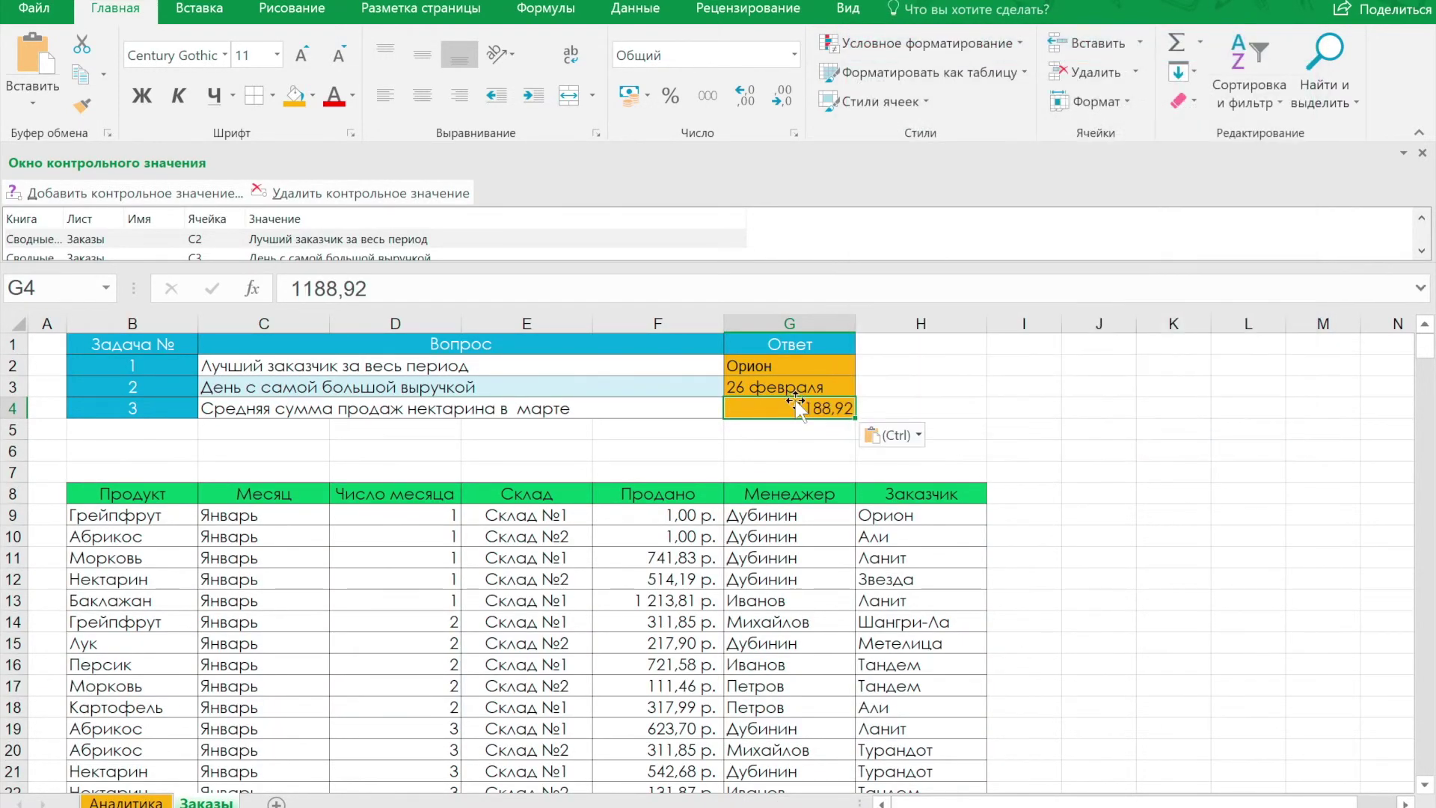